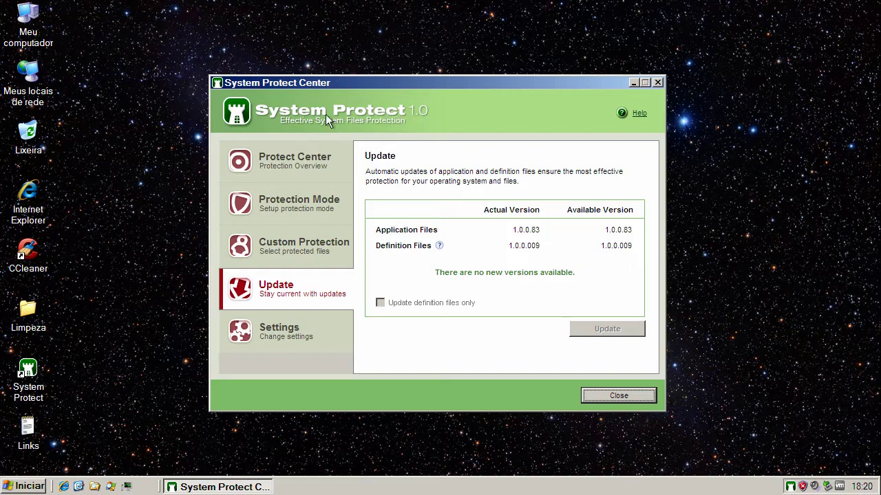
Look through System Protect's Protect Center, Protection Mode, Custom Protection, Update and Settings sections
left_click(303, 157)
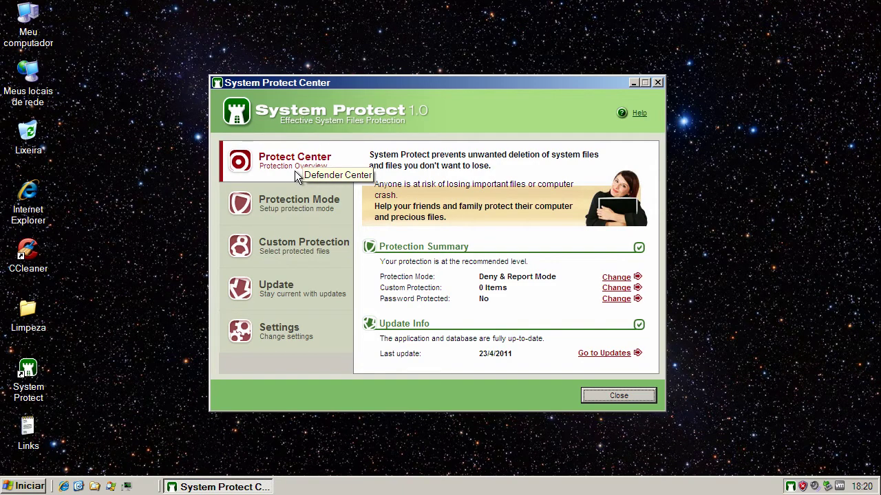
left_click(292, 215)
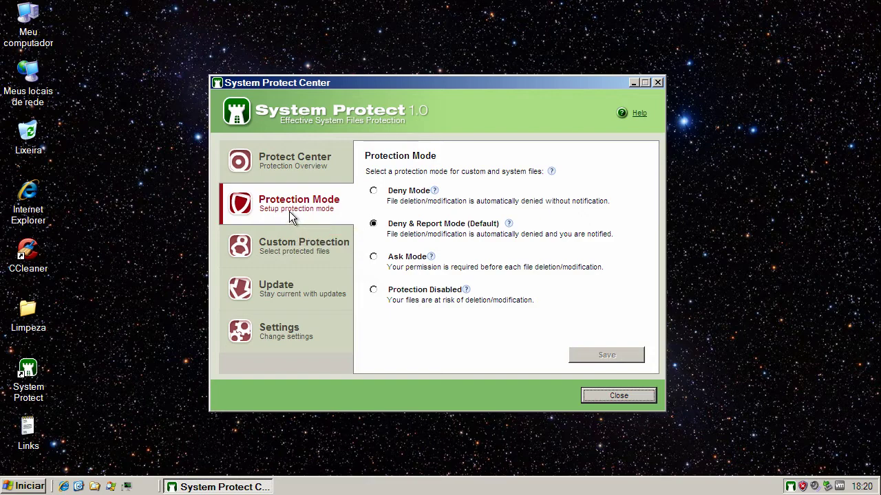
left_click(295, 249)
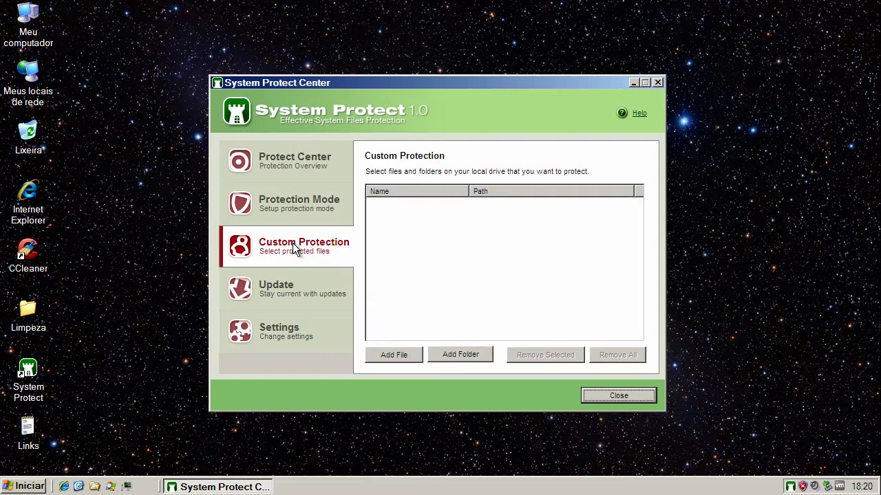
left_click(289, 295)
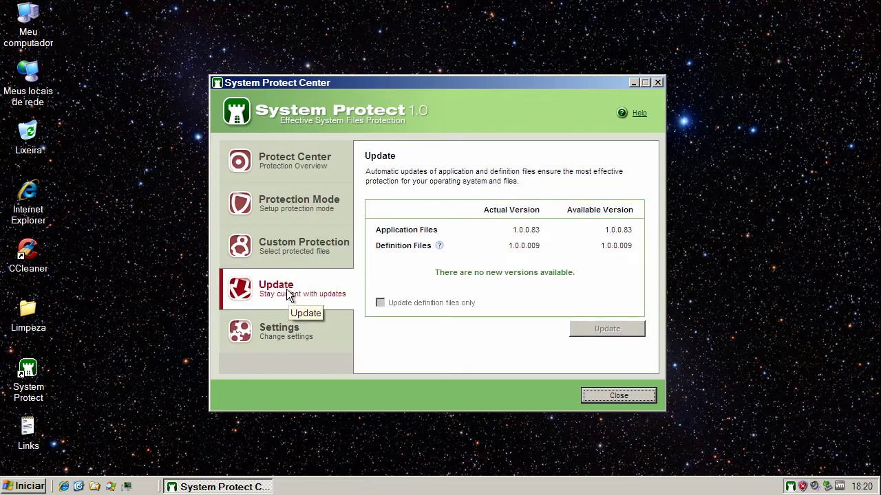
left_click(289, 332)
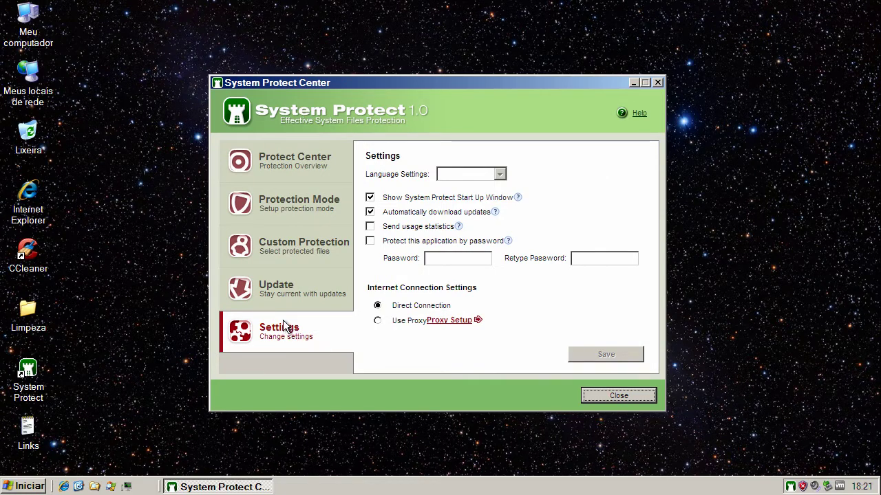
Examine the protection summary, the available protection modes and the application and definition file versions
left_click(311, 160)
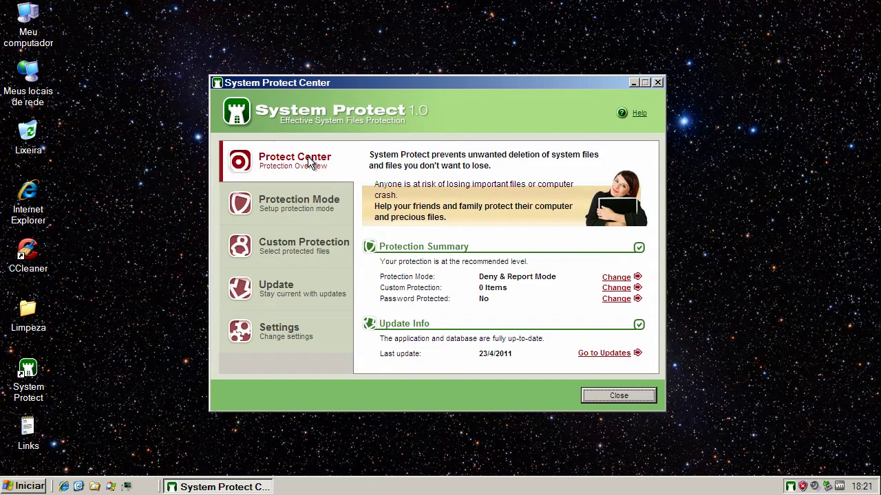
left_click(314, 205)
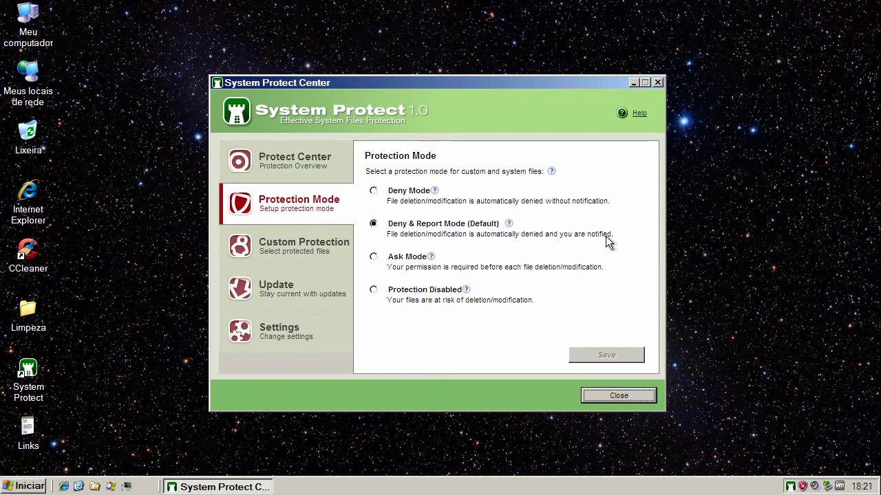
left_click(319, 159)
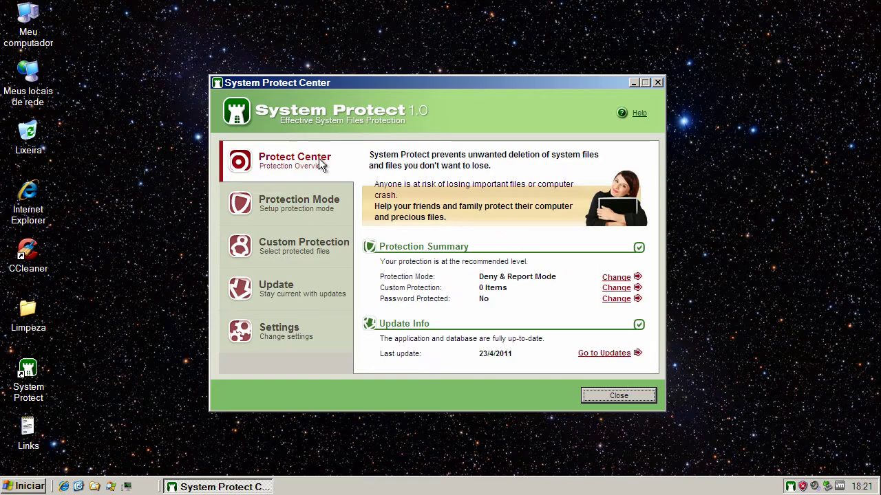
left_click(267, 294)
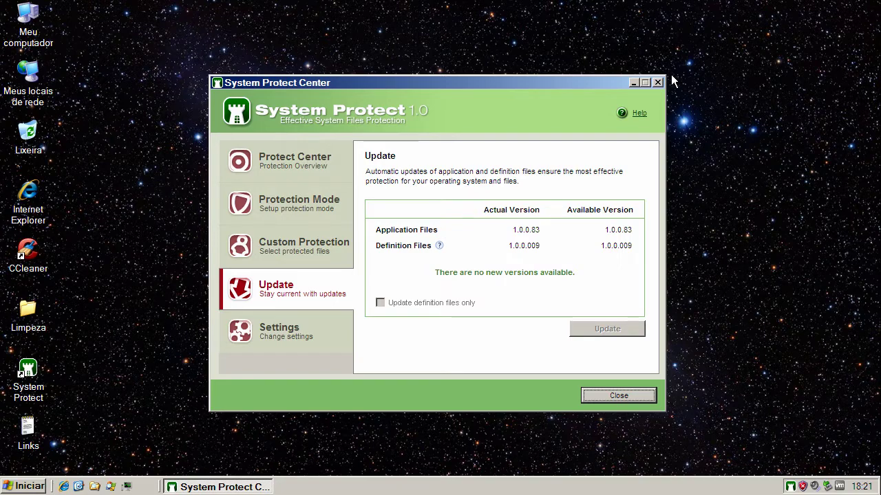
left_click(279, 162)
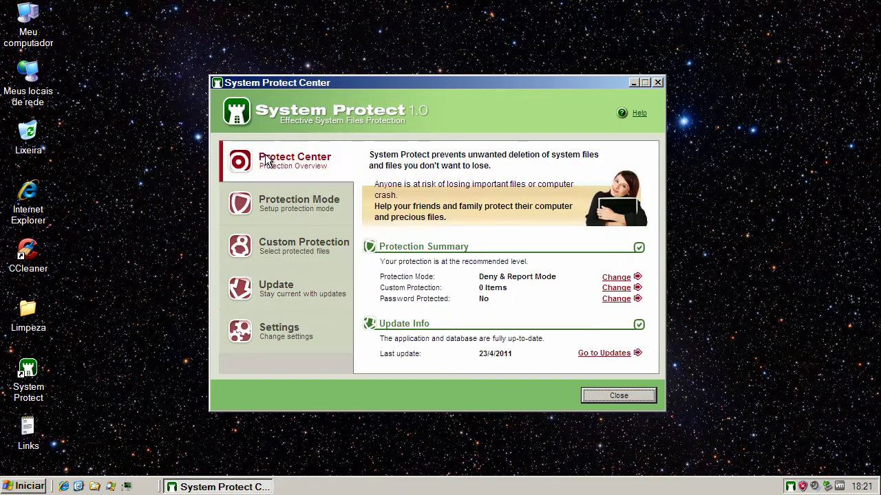
left_click(279, 200)
left_click(291, 237)
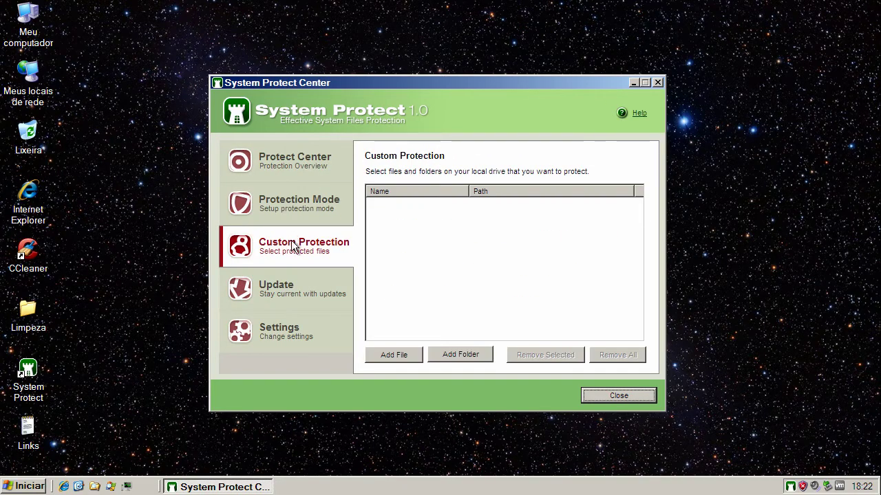
left_click(289, 289)
left_click(303, 334)
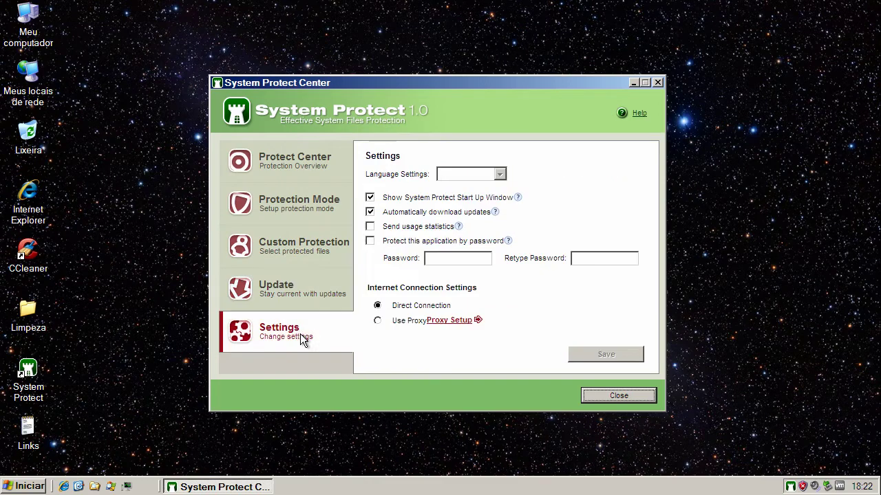
left_click(297, 165)
left_click(299, 219)
left_click(299, 243)
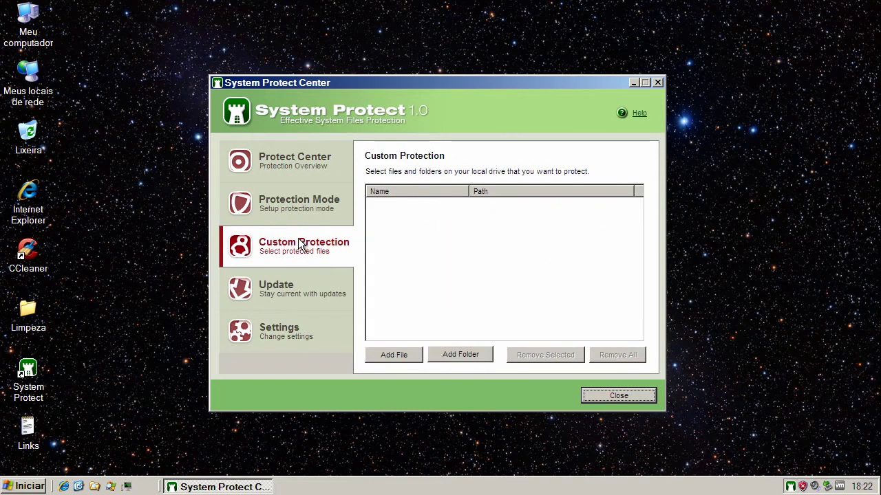
left_click(288, 281)
left_click(291, 337)
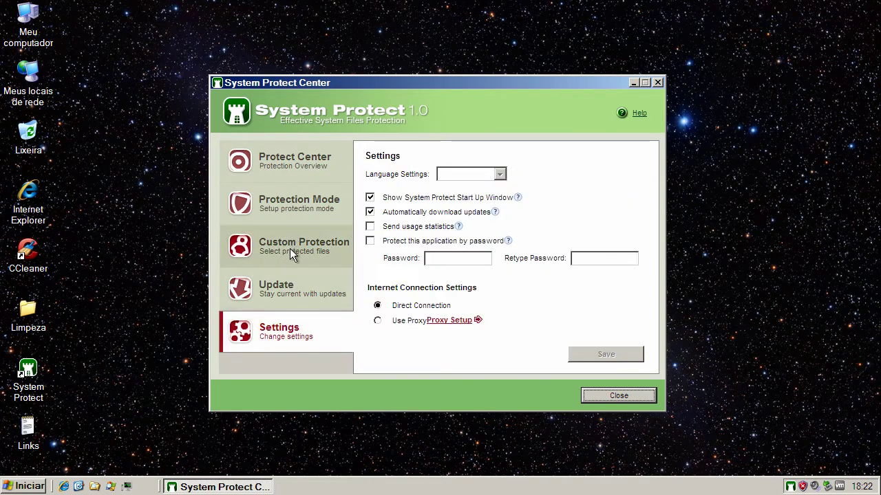
left_click(291, 193)
left_click(291, 163)
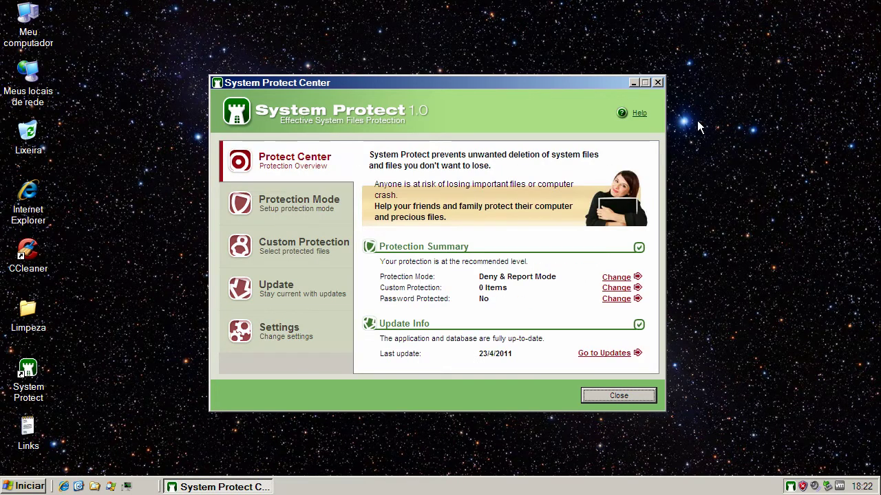
Close System Protect Center and examine SysProtect_srv.exe and SysProtect_Tray.exe in Process Explorer, then minimize it
left_click(658, 83)
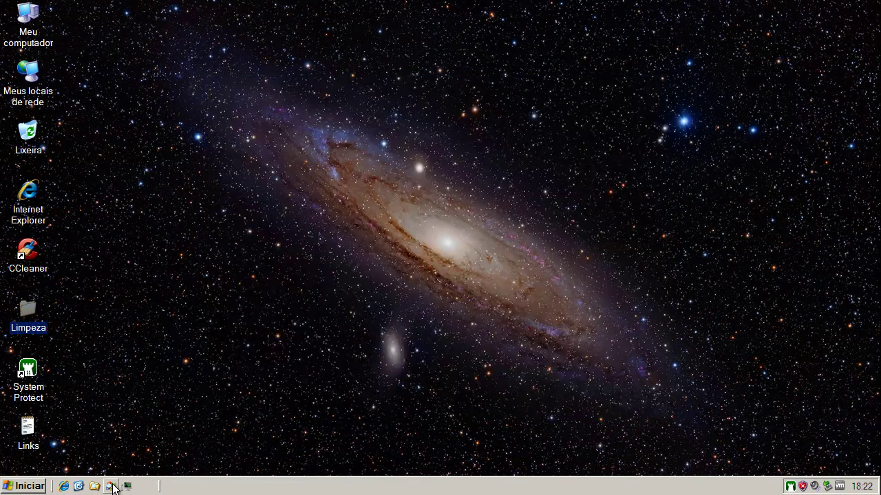
left_click(110, 486)
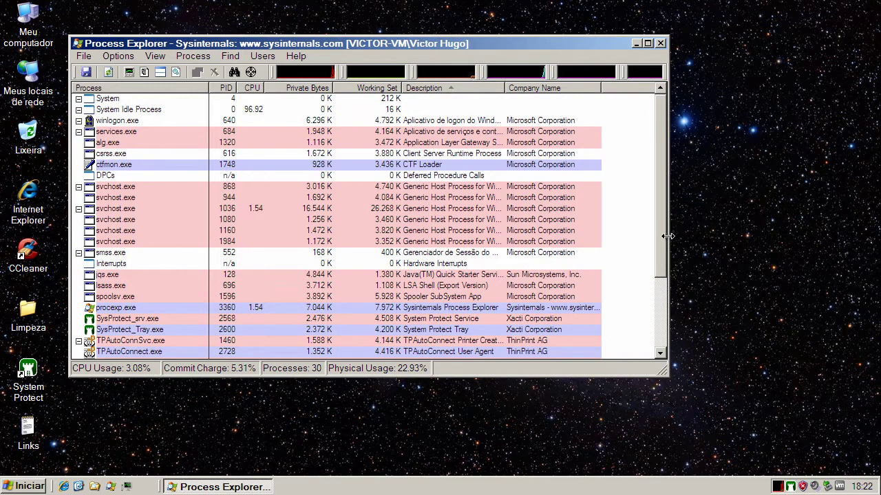
scroll(593, 281, "down", 2)
left_click(365, 278)
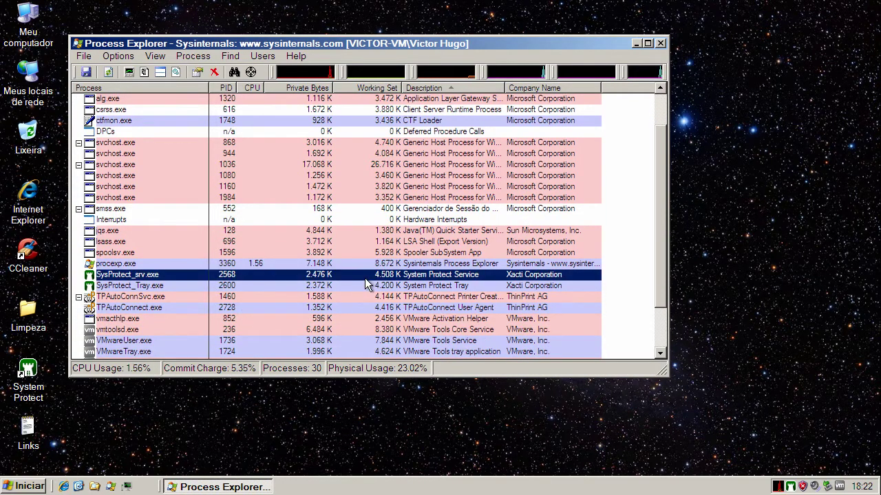
left_click(398, 288)
left_click(404, 277)
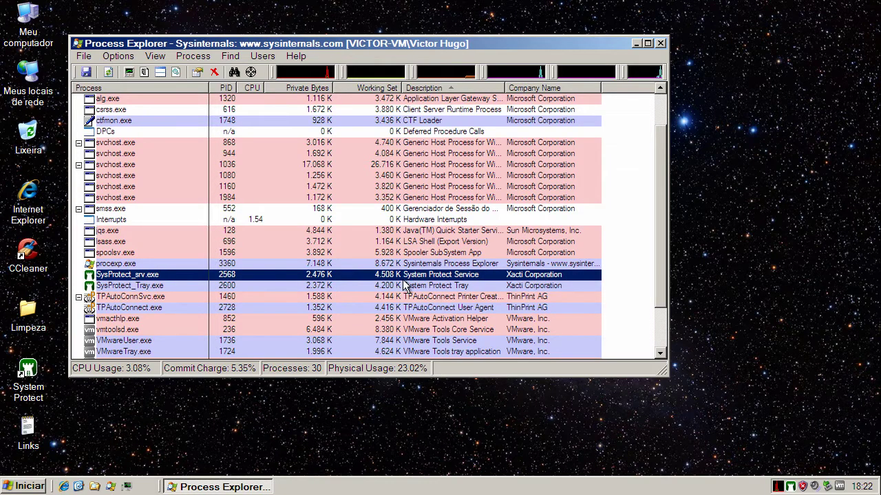
left_click(405, 285)
left_click(407, 278)
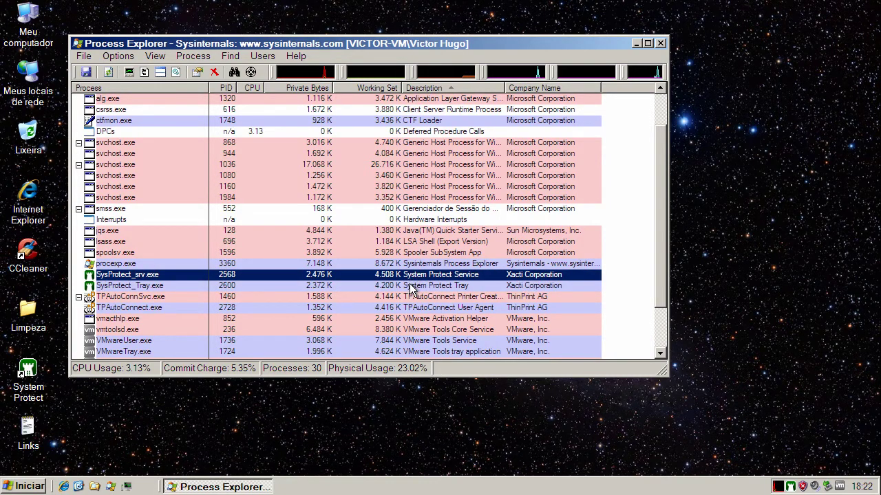
left_click(410, 285)
left_click(413, 277)
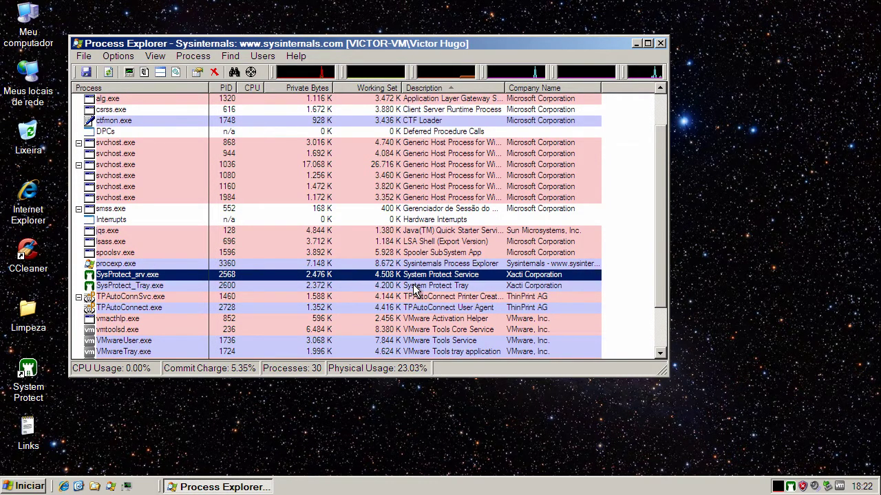
left_click(414, 287)
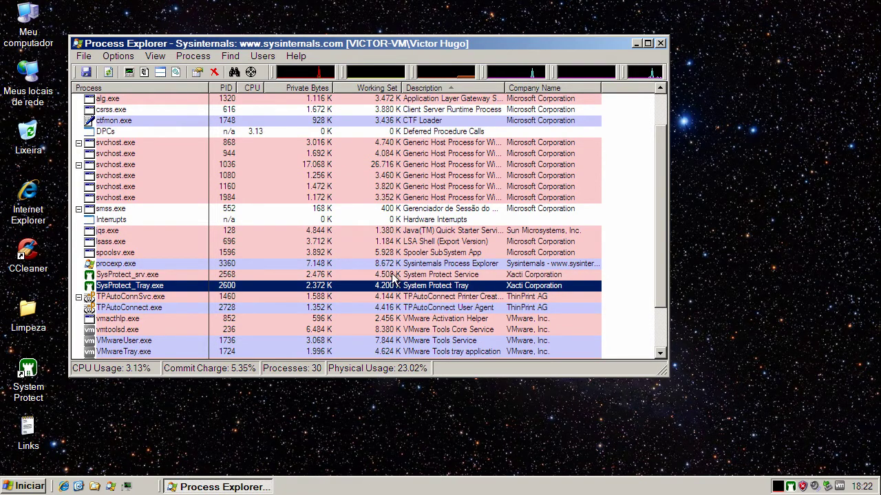
left_click(391, 276)
left_click(394, 286)
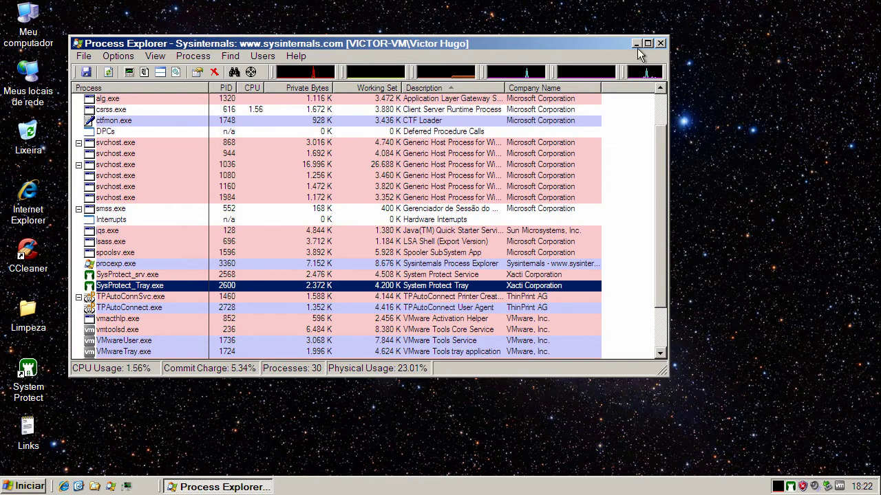
left_click(635, 44)
double_click(38, 427)
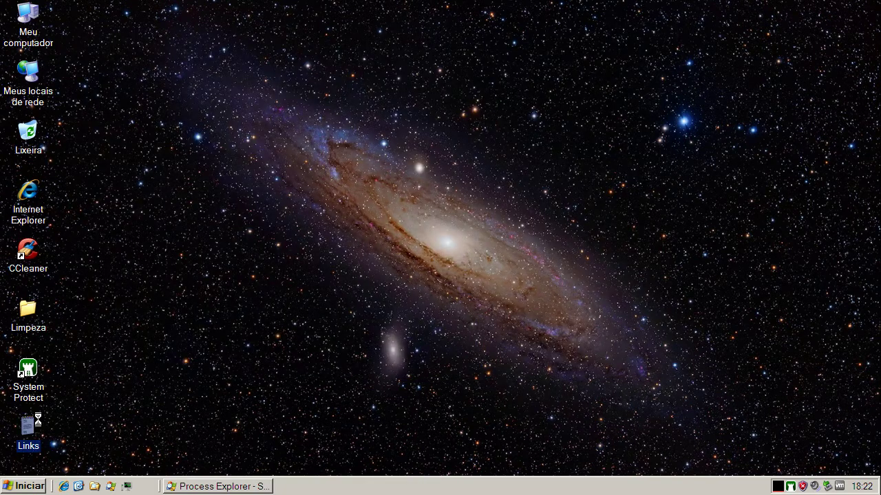
double_click(178, 142)
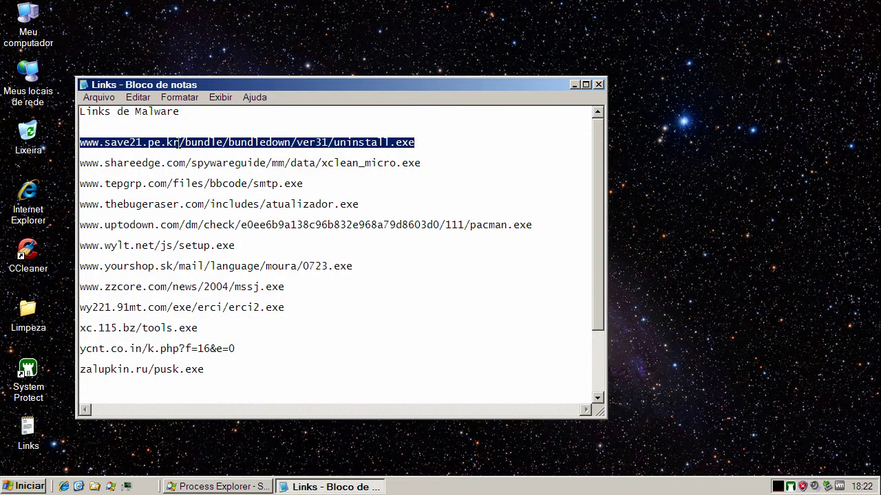
right_click(178, 142)
left_click(227, 183)
left_click(575, 84)
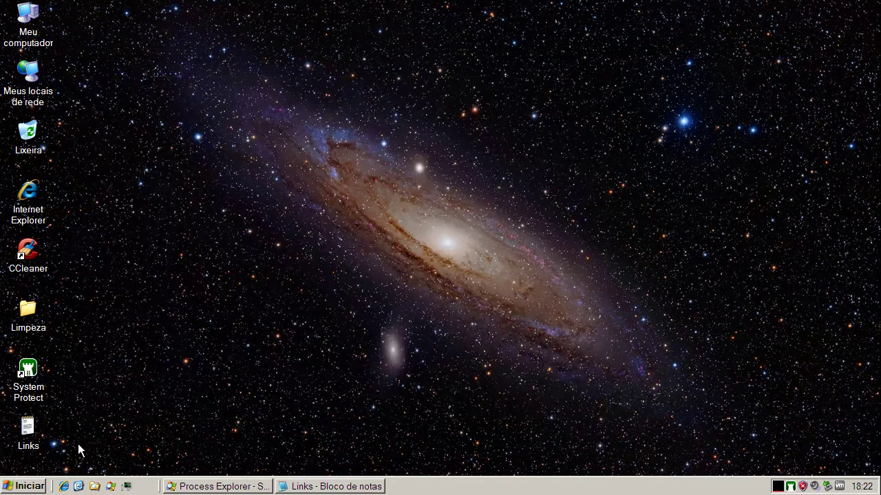
Load the copied uninstall.exe link in a maximized Internet Explorer window
left_click(63, 487)
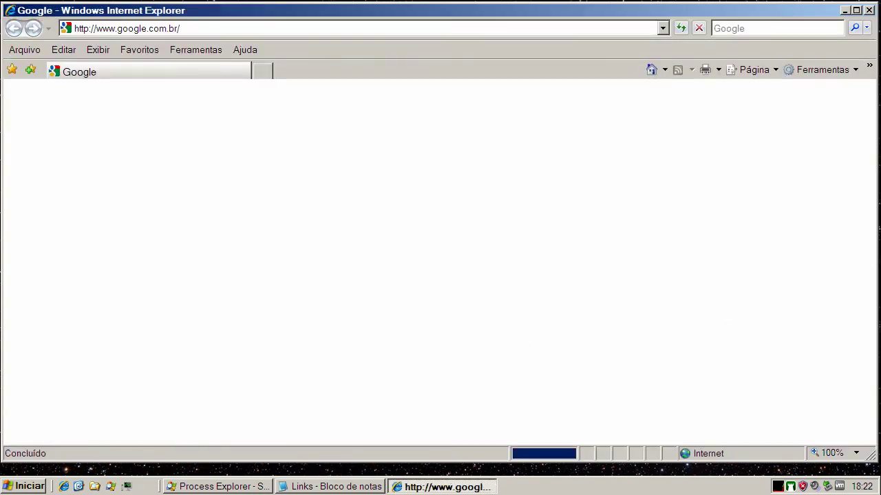
double_click(854, 12)
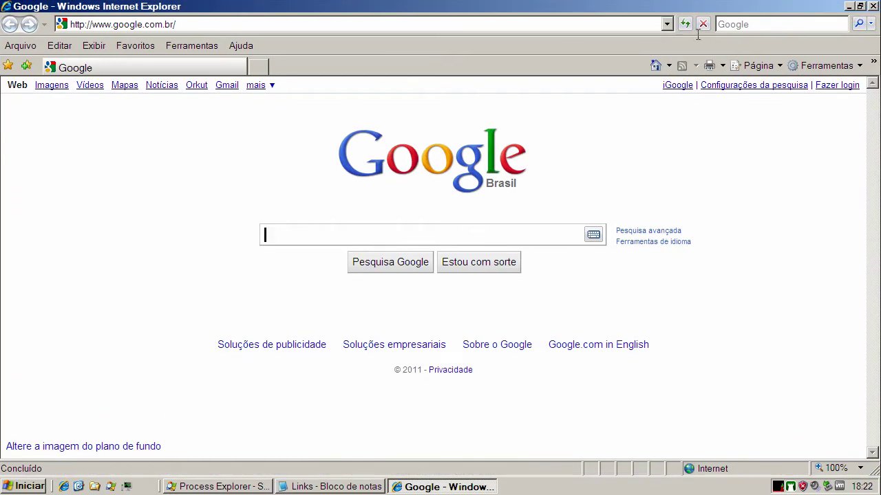
left_click(215, 24)
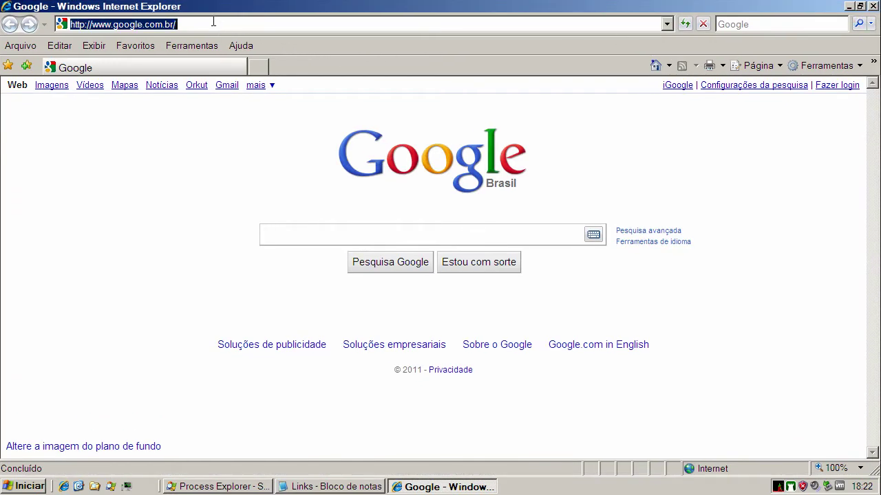
key("ctrl+v")
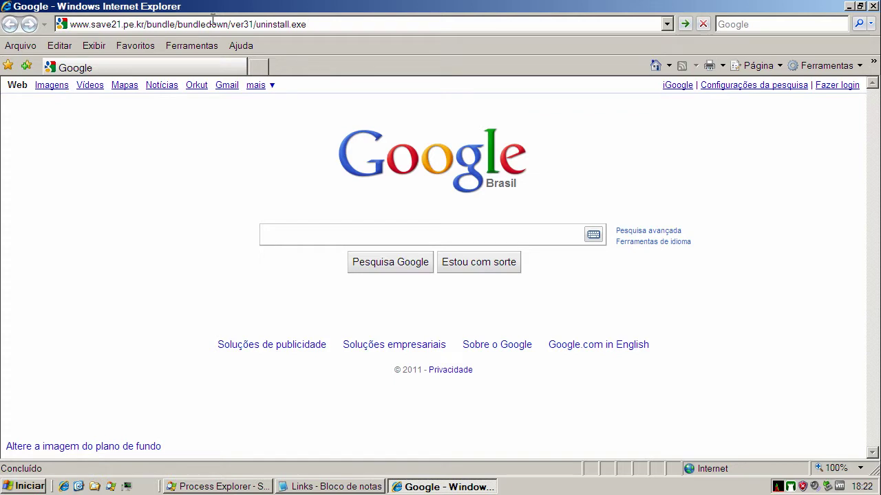
key("Return")
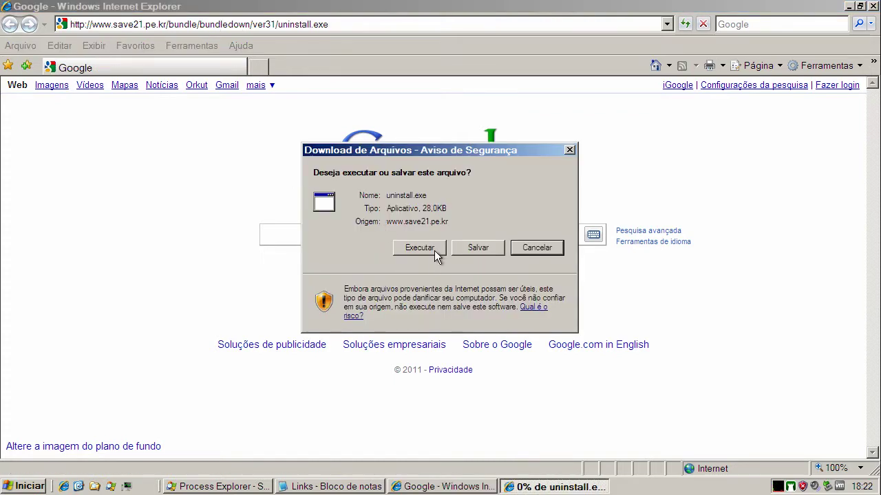
Run uninstall.exe straight from the download, allow the unverified publisher and dismiss the program's error dialog
left_click(434, 249)
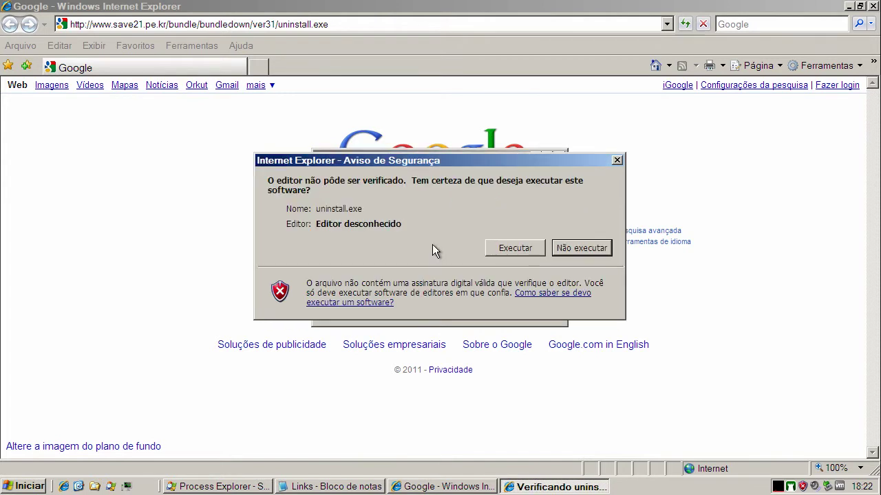
left_click(506, 249)
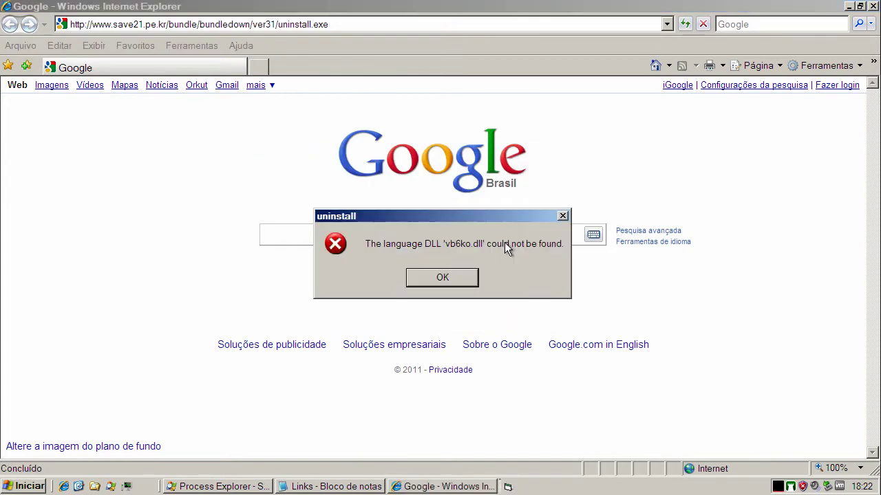
left_click(444, 277)
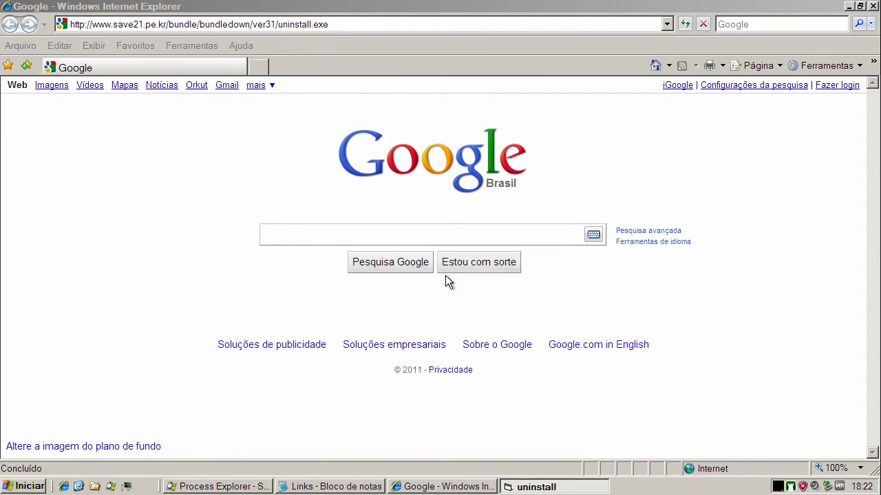
Check the running processes in Process Explorer after executing uninstall.exe, then minimize it
left_click(265, 487)
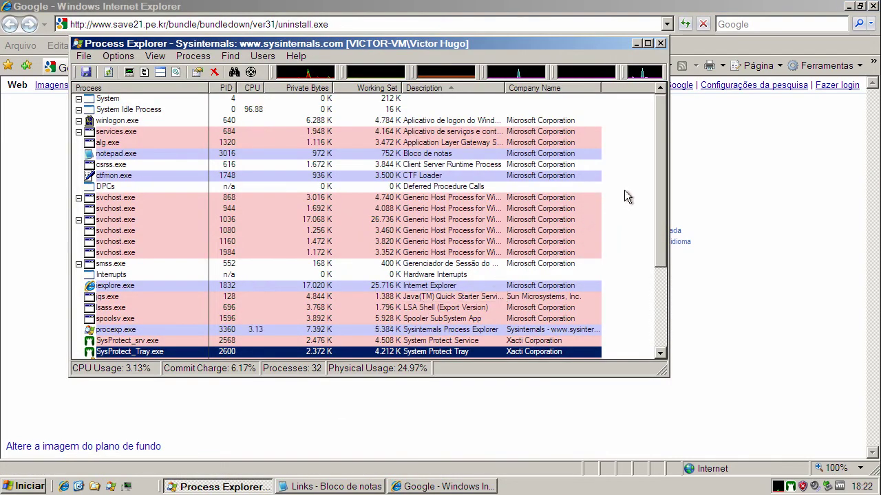
left_click_drag(662, 179, 671, 134)
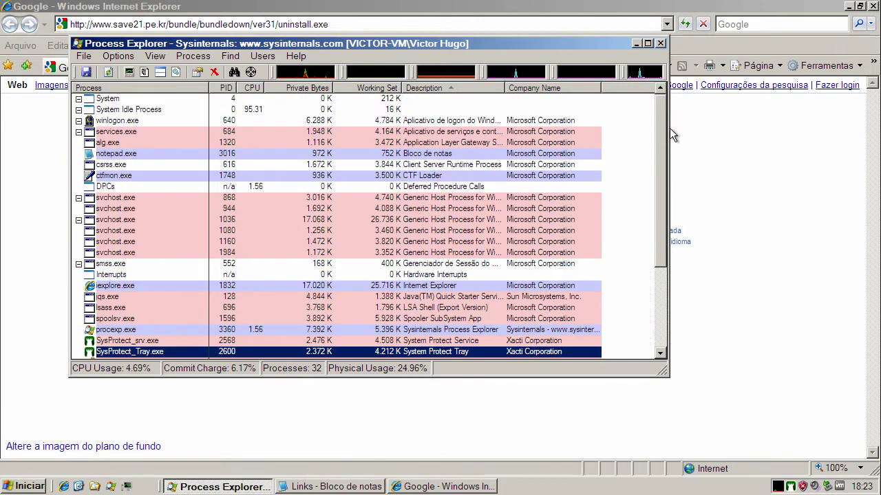
left_click(636, 44)
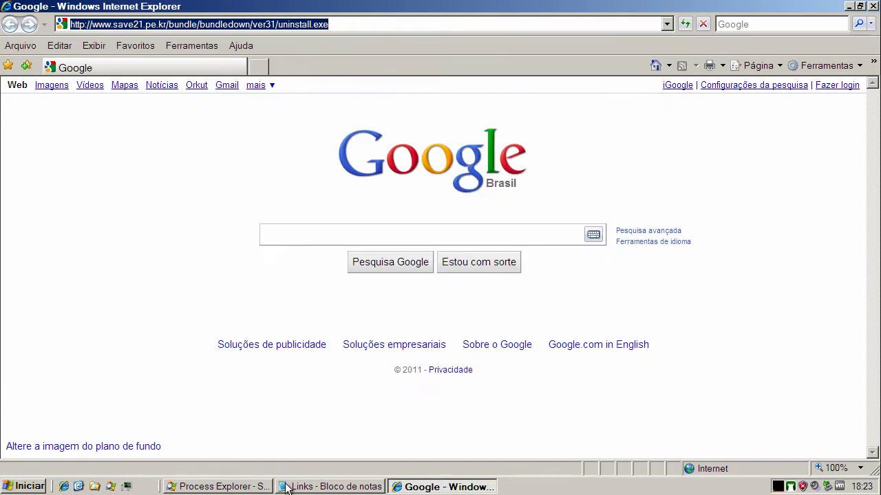
left_click(287, 488)
left_click(166, 163)
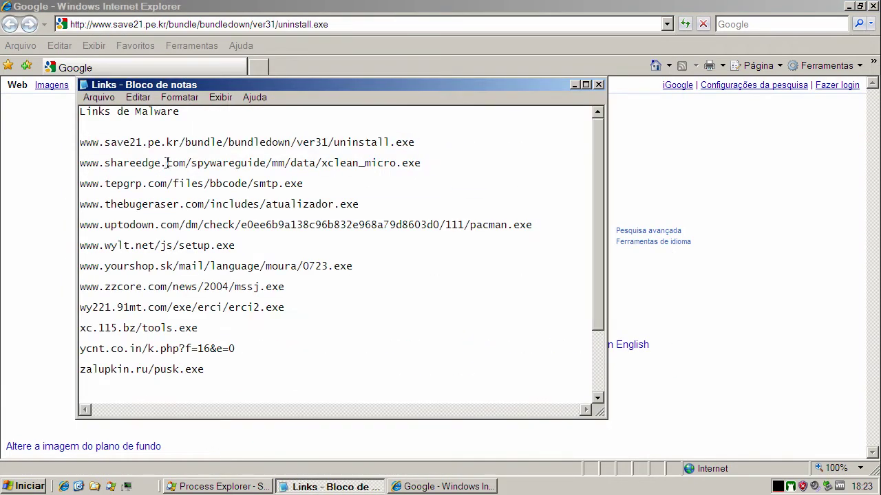
key("Home")
key("shift+End")
key("ctrl+c")
right_click(168, 163)
left_click(200, 205)
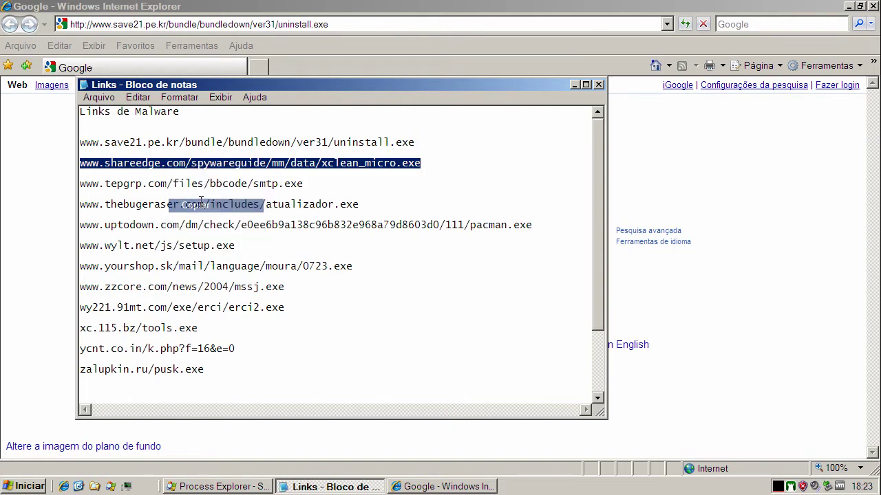
Load the copied xclean_micro.exe link in Internet Explorer and run X-Cleaner Micro Edition straight from the download, accepting the security warning
left_click(149, 25)
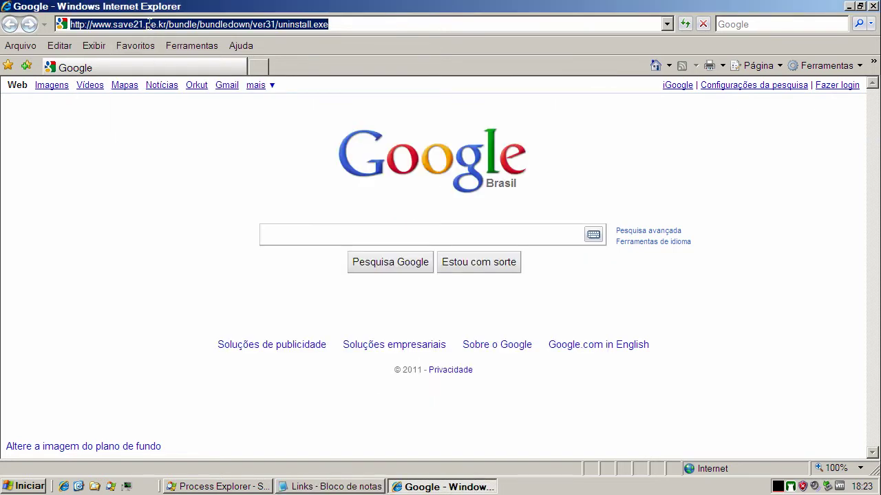
key("ctrl+v")
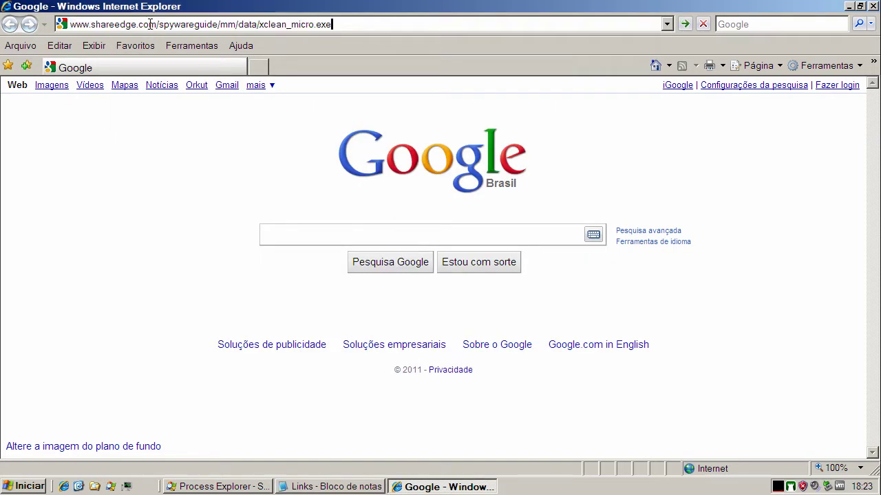
key("Return")
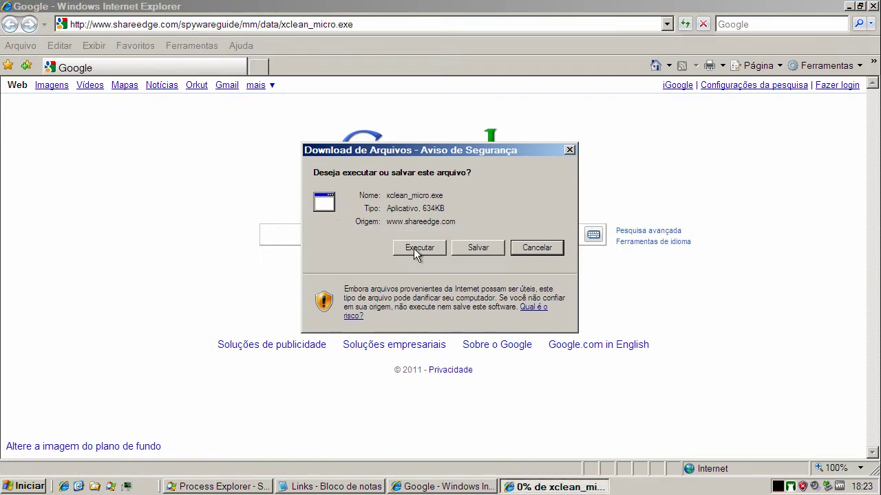
left_click(413, 247)
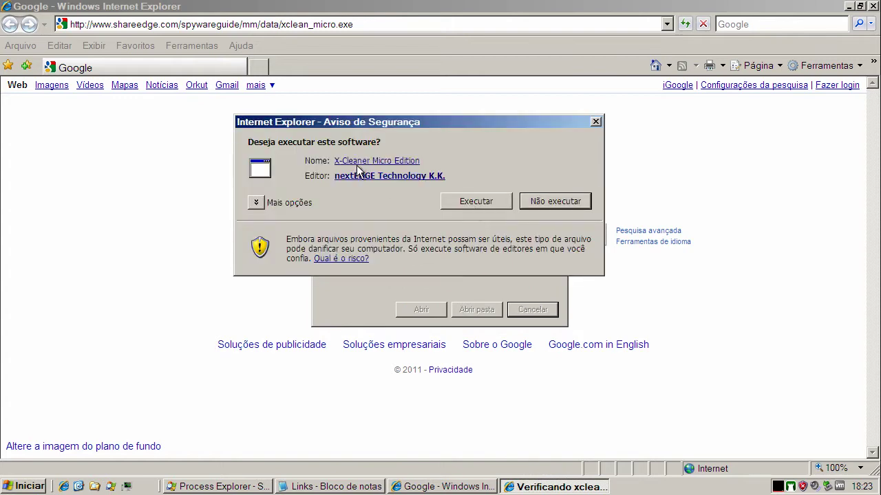
left_click(494, 205)
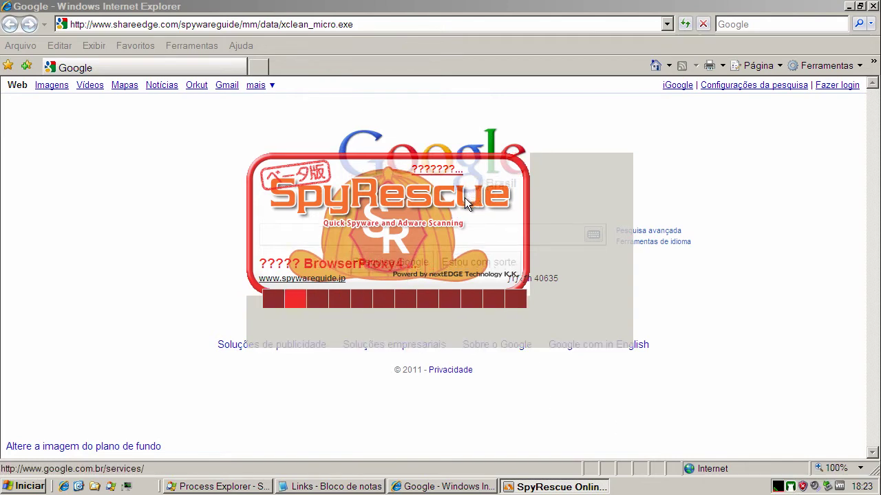
Select xclean_micro[1].exe in Process Explorer and move the window so its entry is clear of the SpyRescue splash
left_click(227, 487)
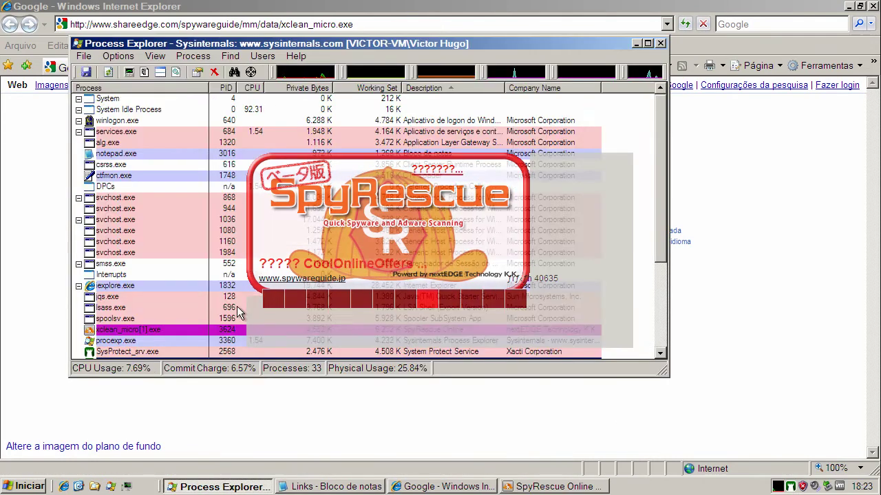
left_click(172, 330)
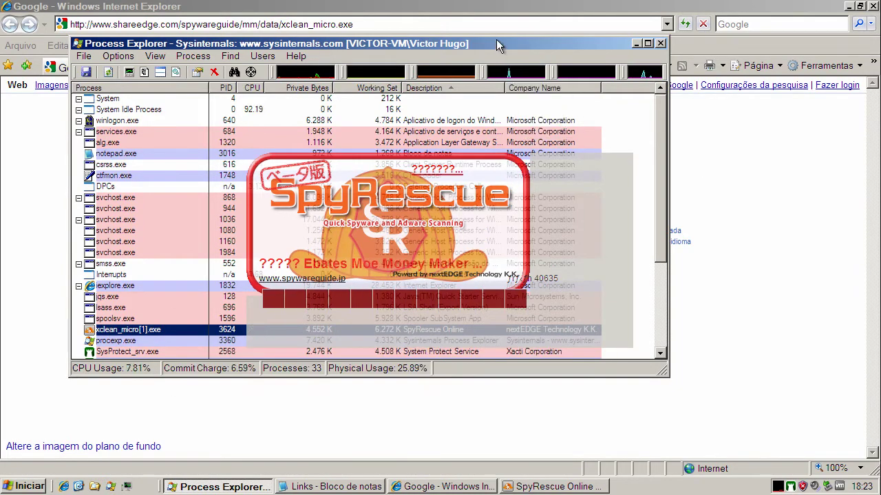
left_click_drag(497, 39, 647, 94)
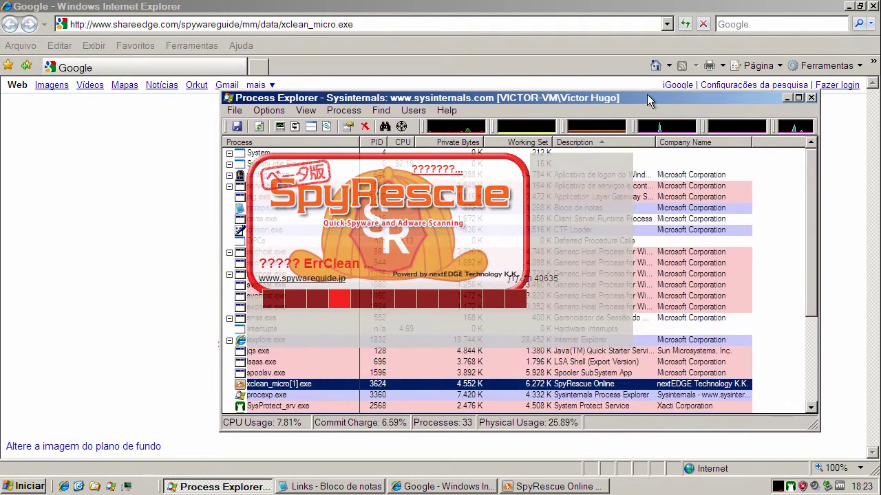
Kill the xclean_micro[1].exe process, moving the SpyRescue splash off the confirmation dialog, and minimize Process Explorer
right_click(258, 389)
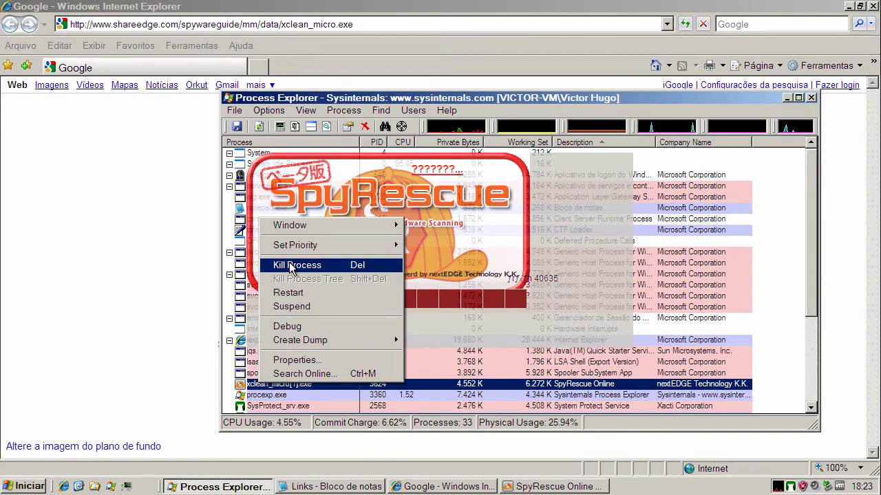
left_click(291, 266)
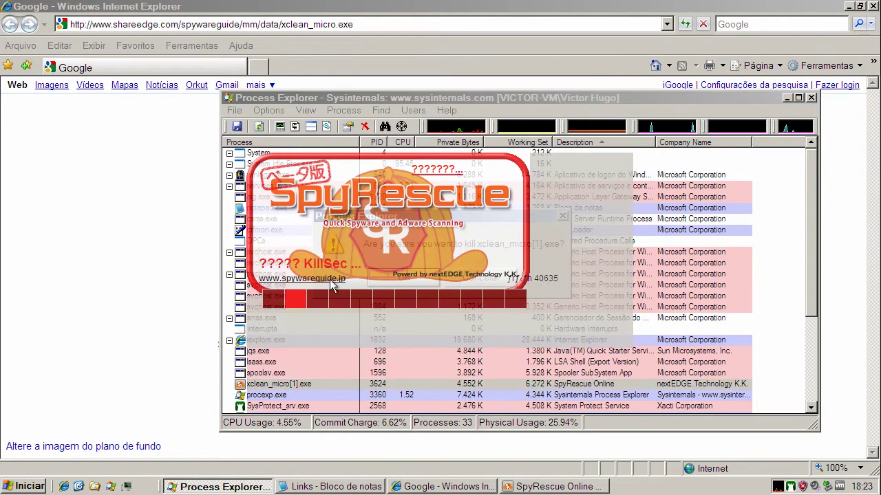
left_click(567, 488)
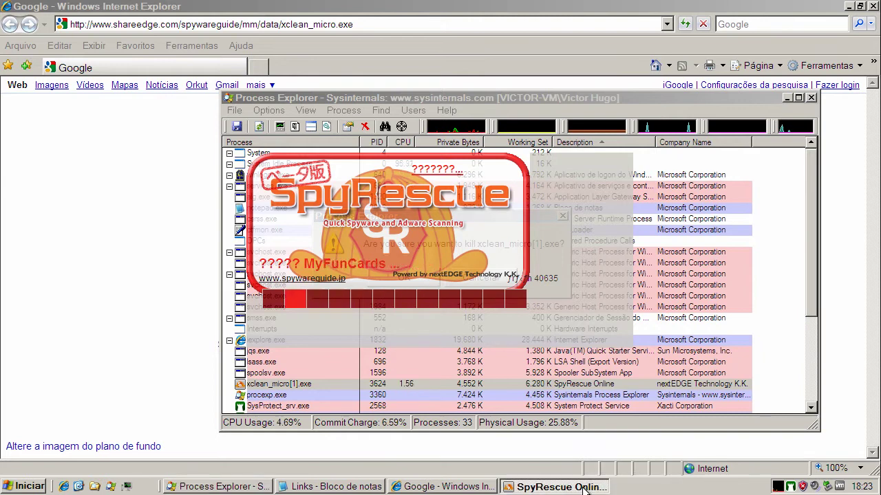
left_click(276, 395)
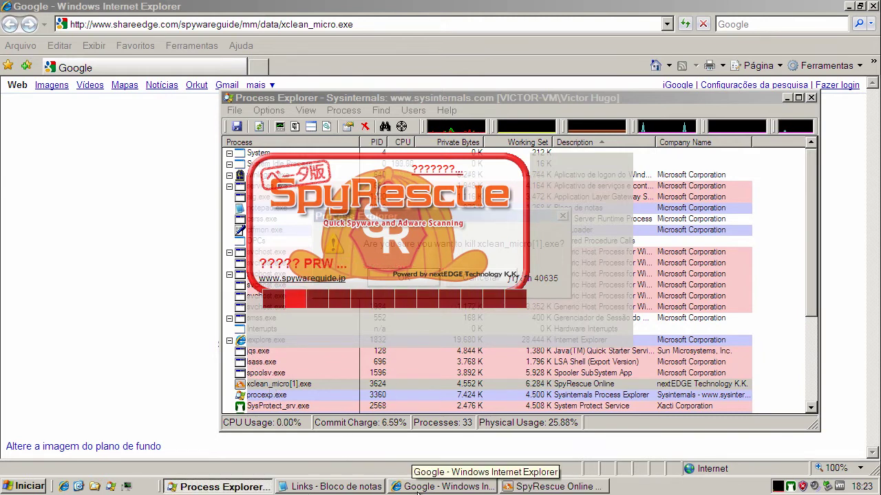
left_click(517, 487)
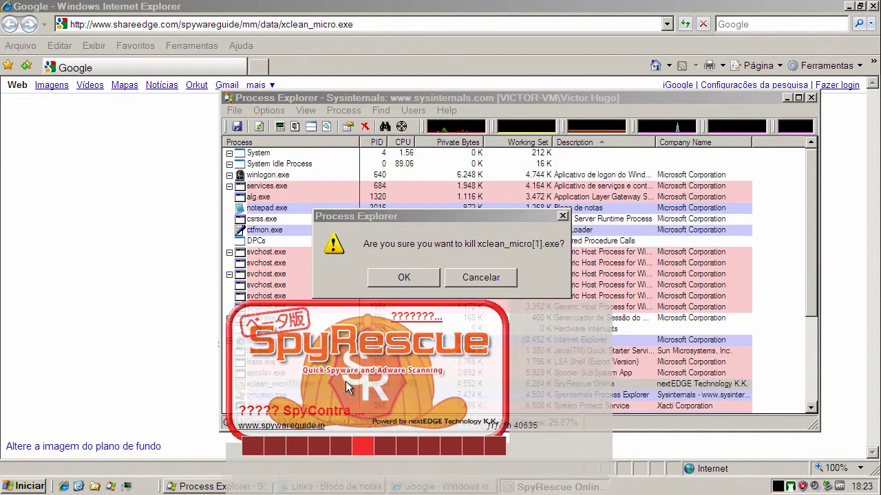
left_click(392, 275)
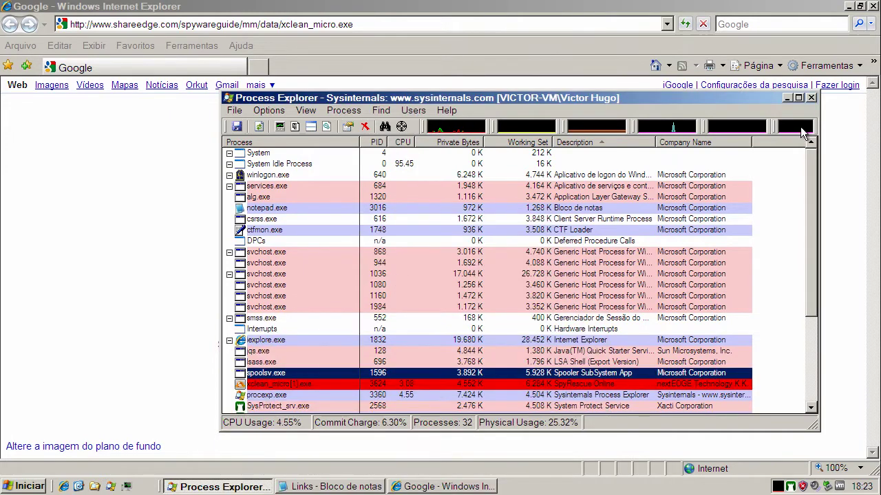
left_click(787, 98)
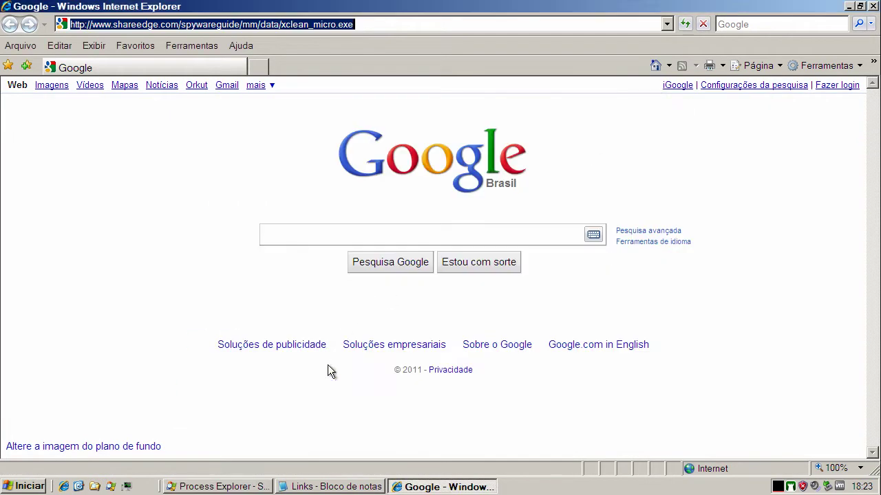
left_click(336, 487)
double_click(192, 184)
right_click(192, 187)
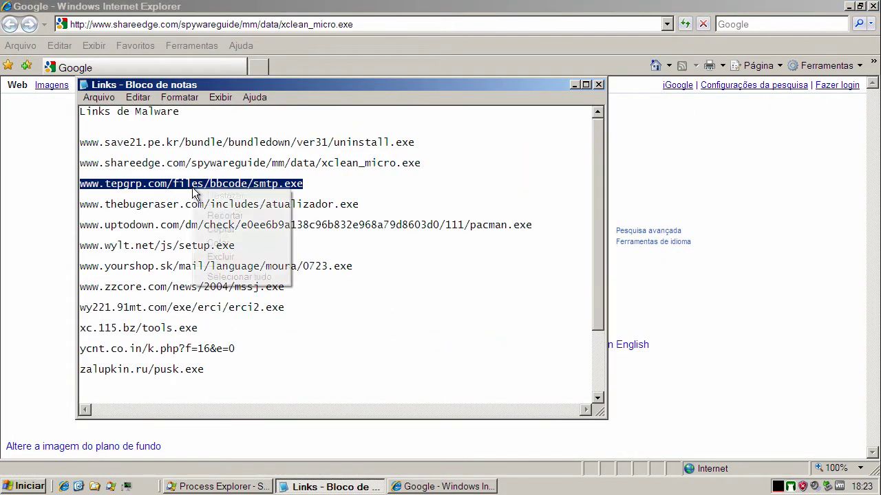
left_click(256, 230)
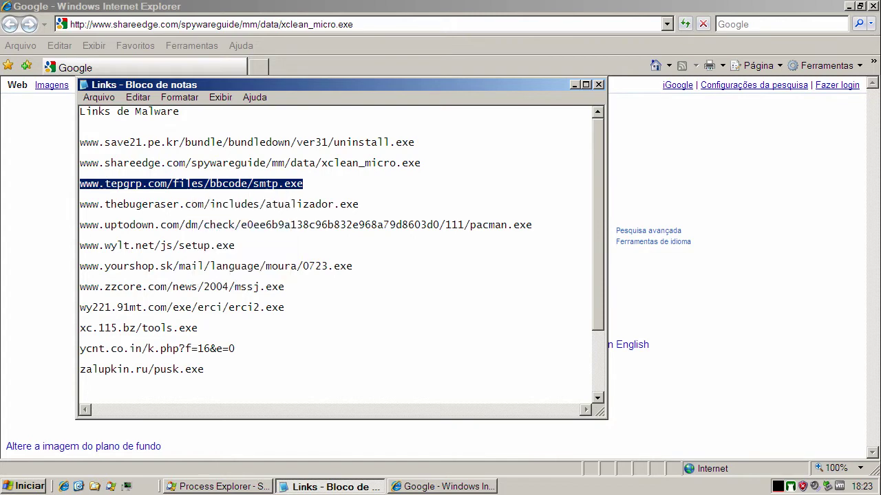
Load the copied smtp.exe link in Internet Explorer and run the file straight from the download
left_click(174, 22)
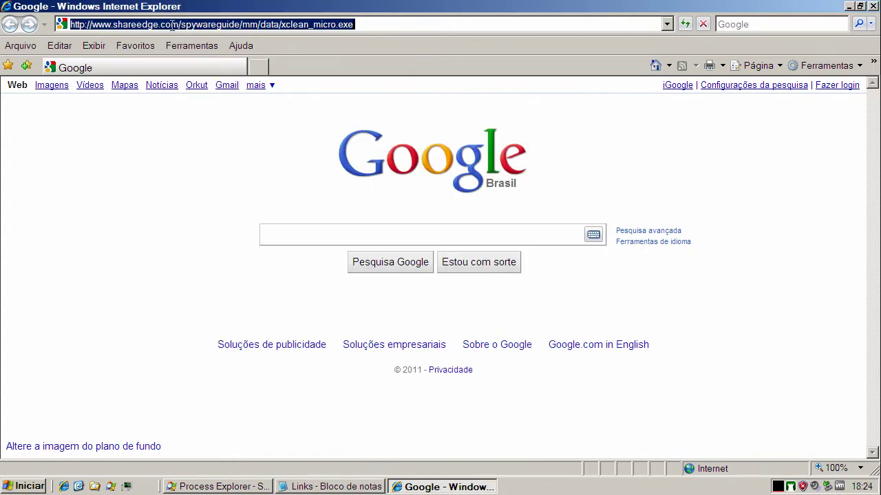
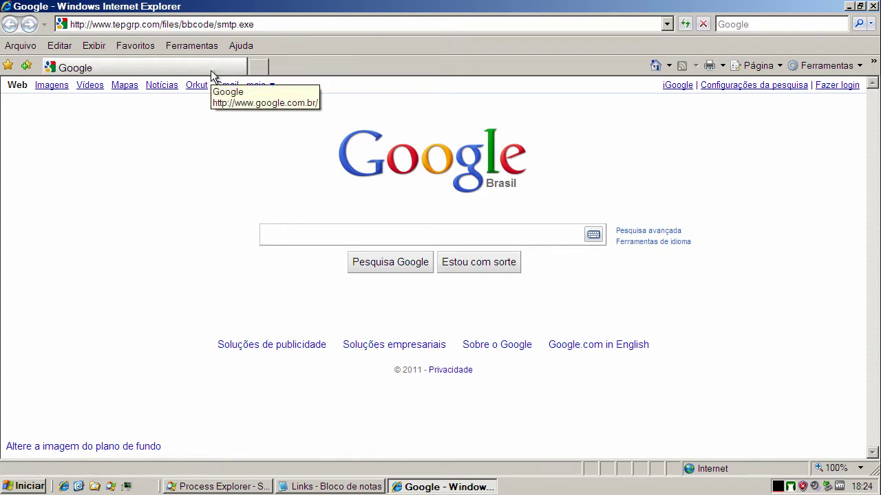
left_click(409, 248)
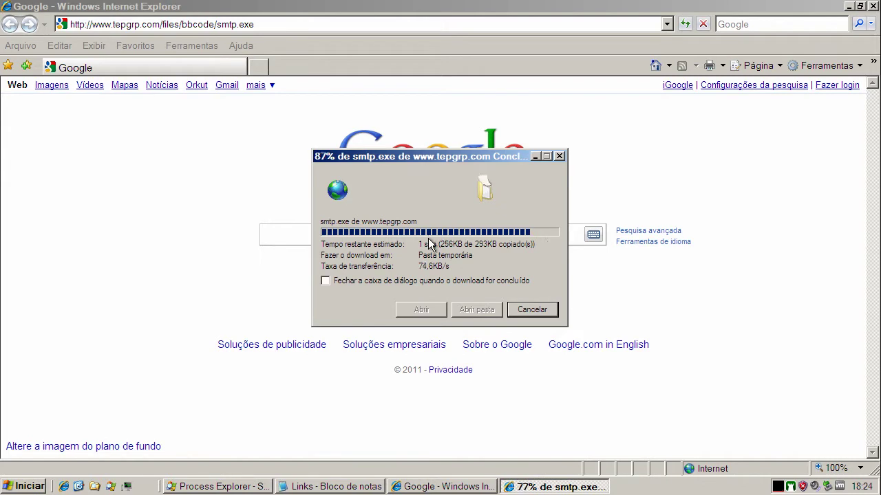
left_click(497, 227)
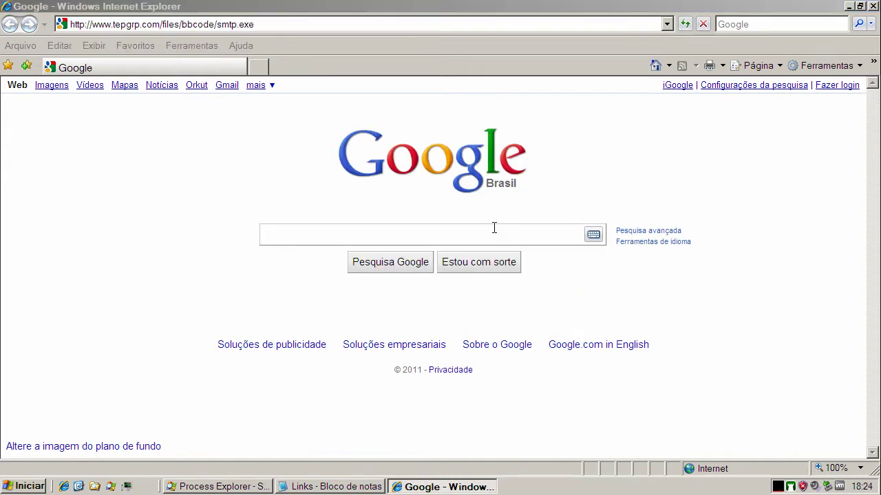
left_click(331, 486)
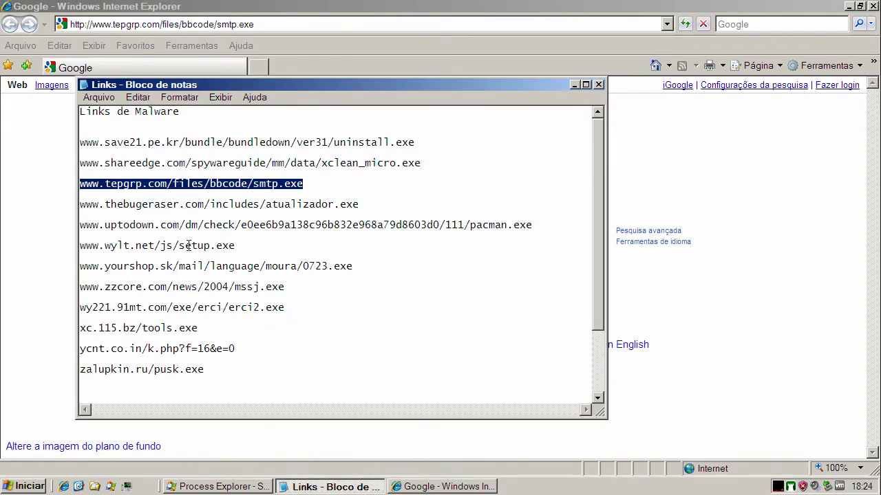
left_click(196, 215)
double_click(197, 206)
right_click(196, 207)
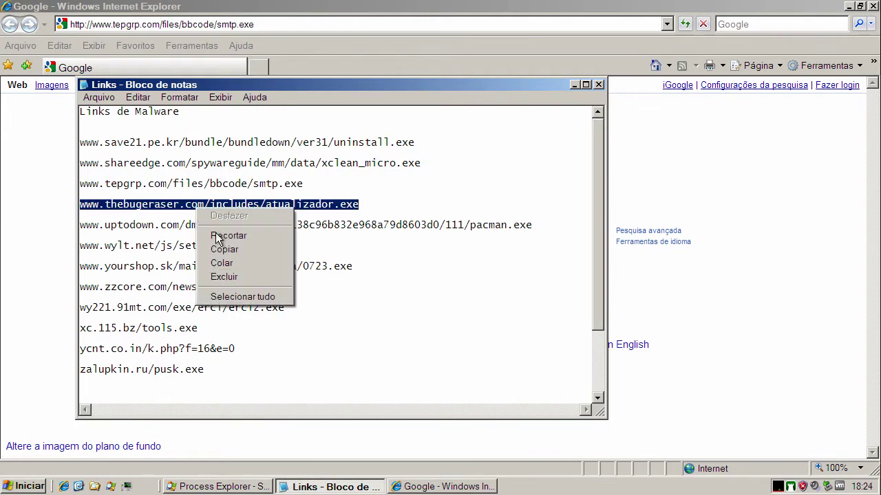
left_click(221, 251)
left_click(174, 38)
double_click(172, 26)
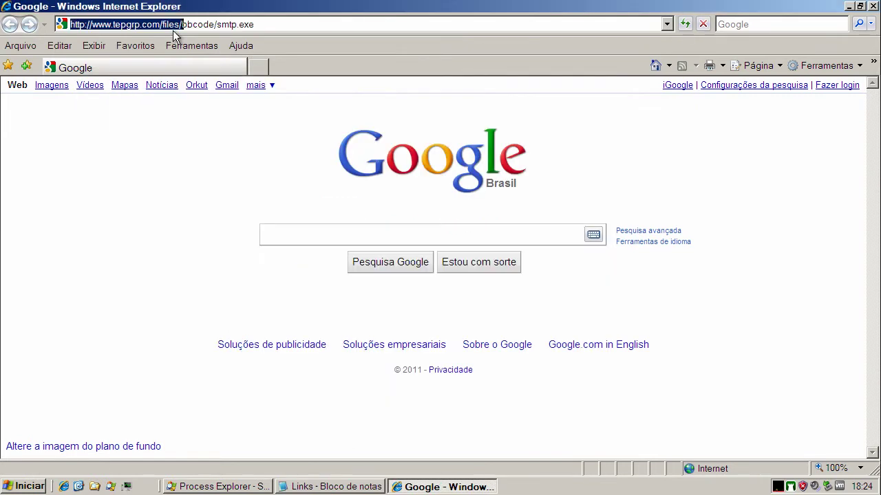
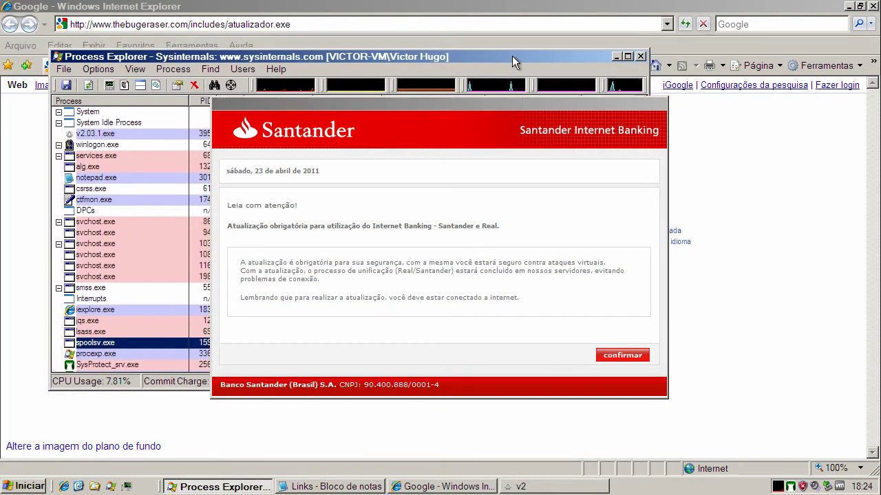
Kill the v2.03.1.exe process, moving the fake Santander window off the confirmation dialog, and minimize Process Explorer
right_click(109, 135)
left_click(134, 183)
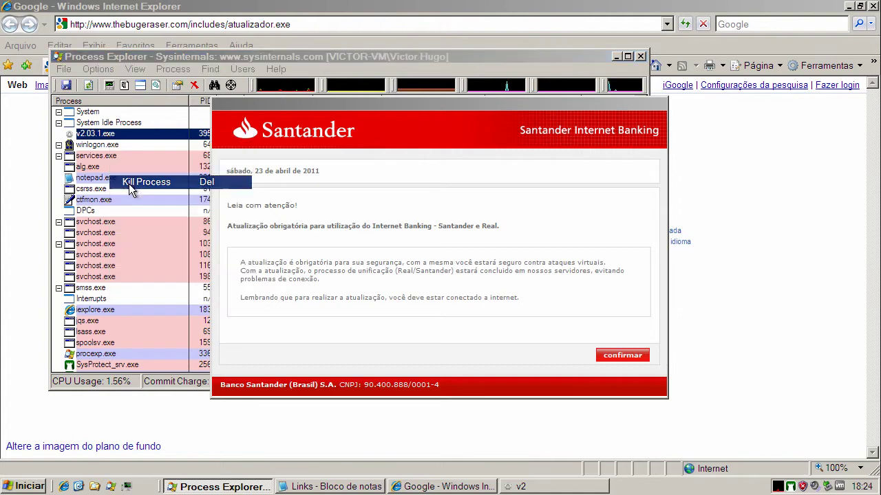
left_click_drag(413, 108, 677, 237)
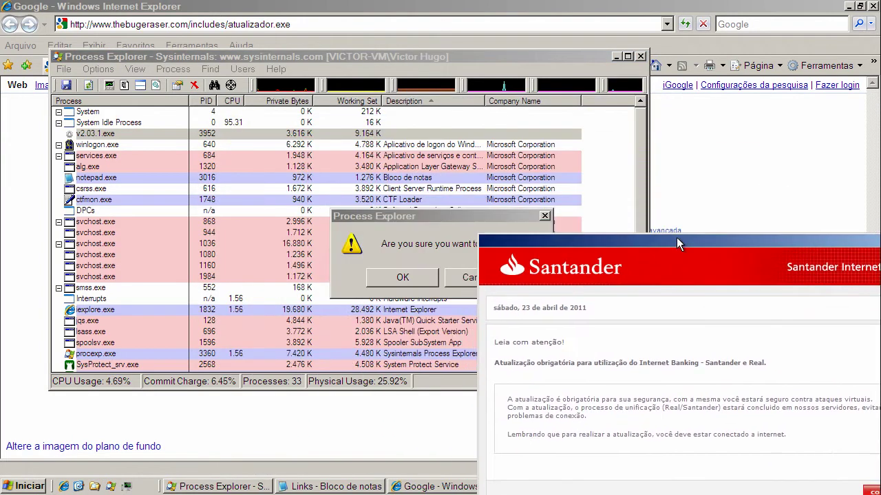
left_click(383, 276)
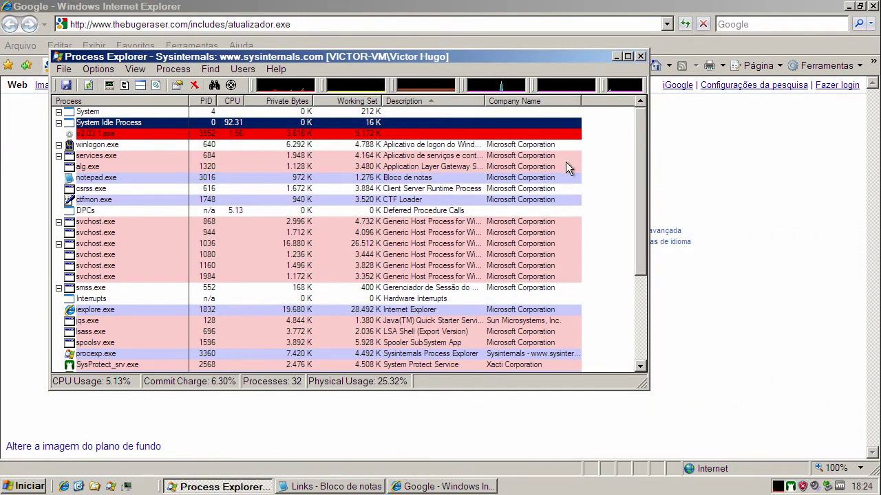
left_click(616, 55)
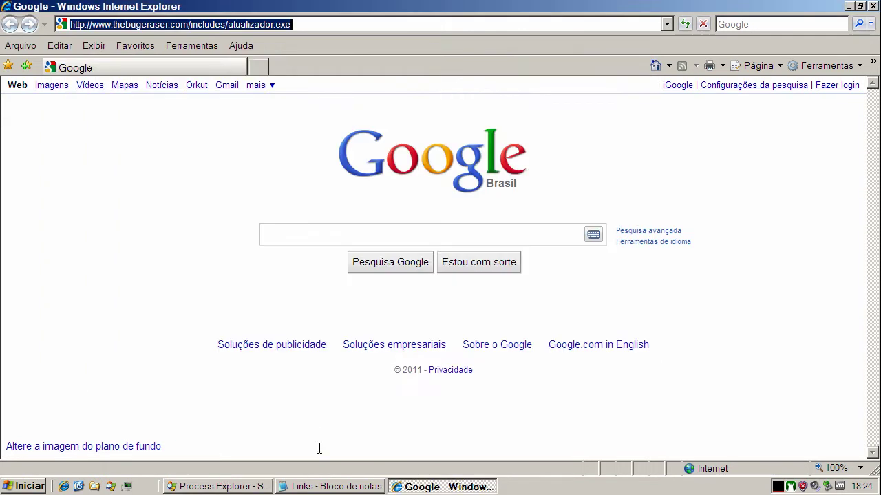
left_click(309, 487)
double_click(106, 225)
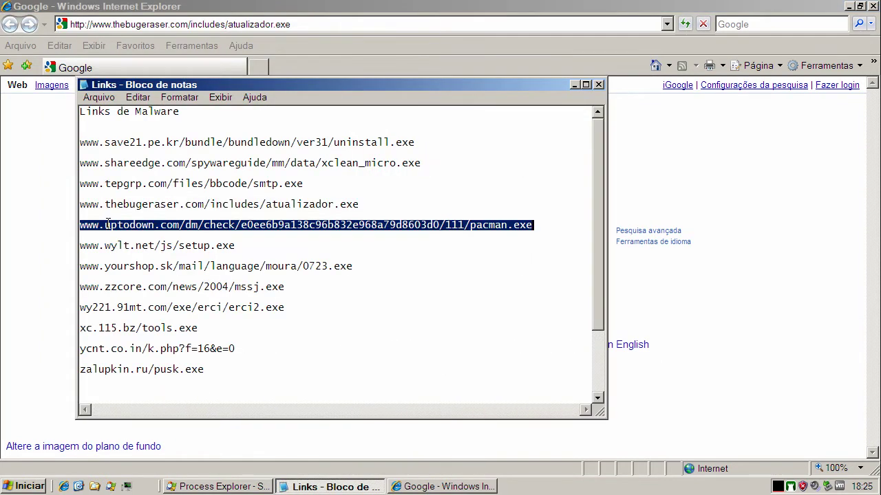
right_click(107, 227)
left_click(137, 266)
left_click(575, 88)
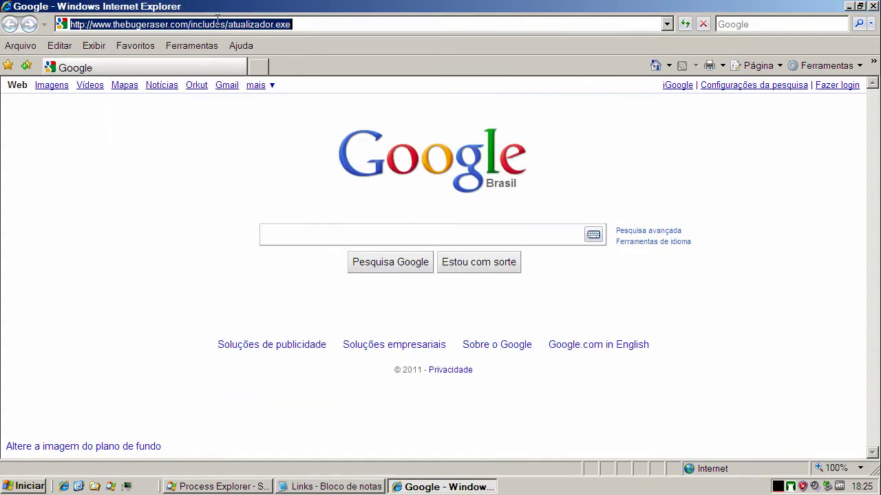
Load the copied pacman.exe link in Internet Explorer and run the file, accepting the unverified publisher warning
key("ctrl+v")
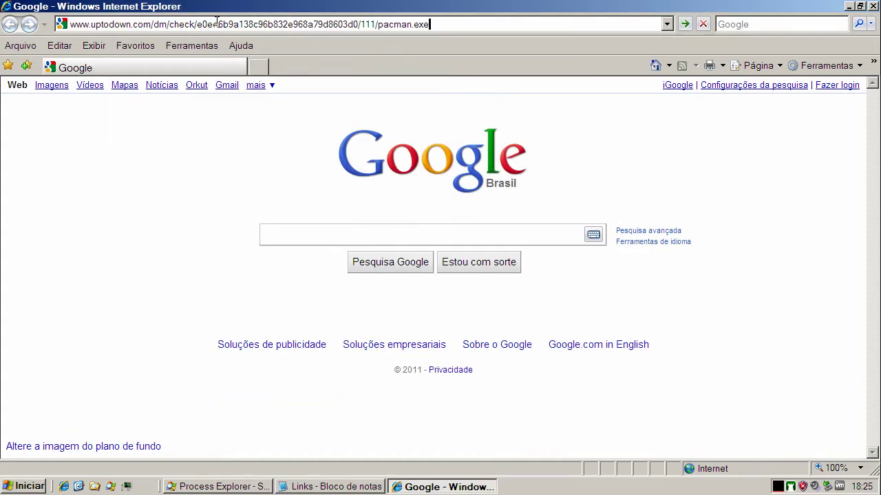
key("Return")
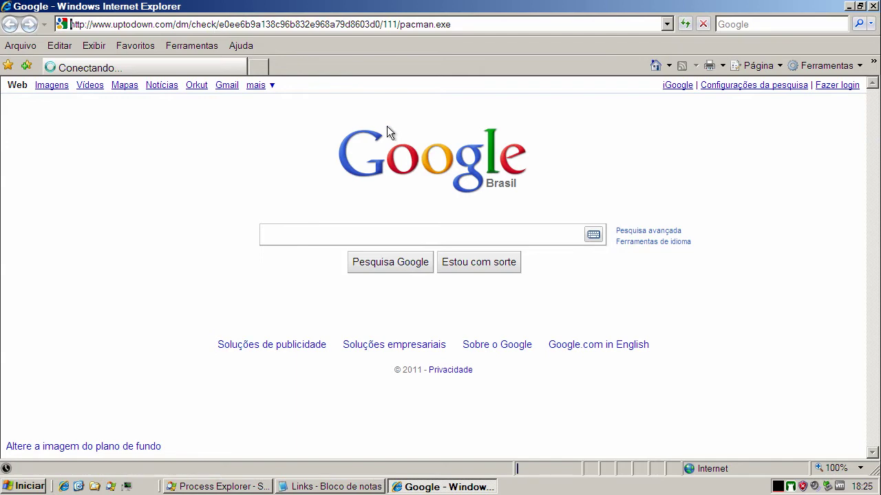
left_click(432, 252)
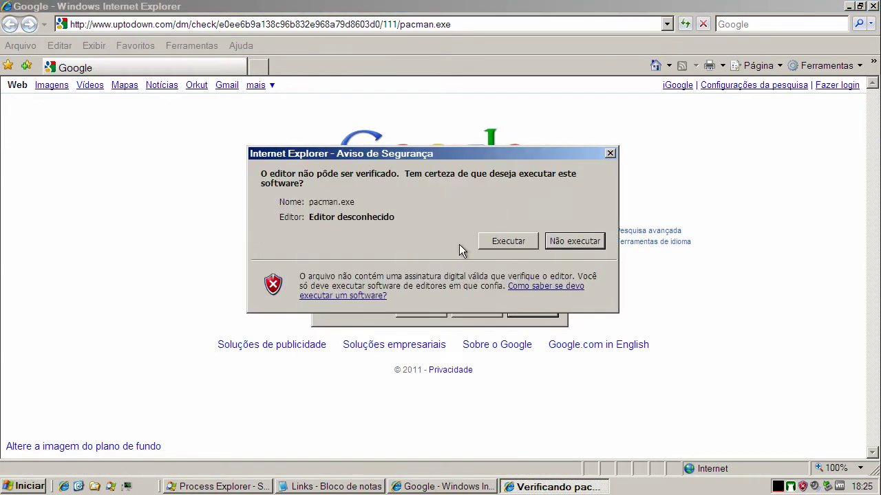
left_click(489, 241)
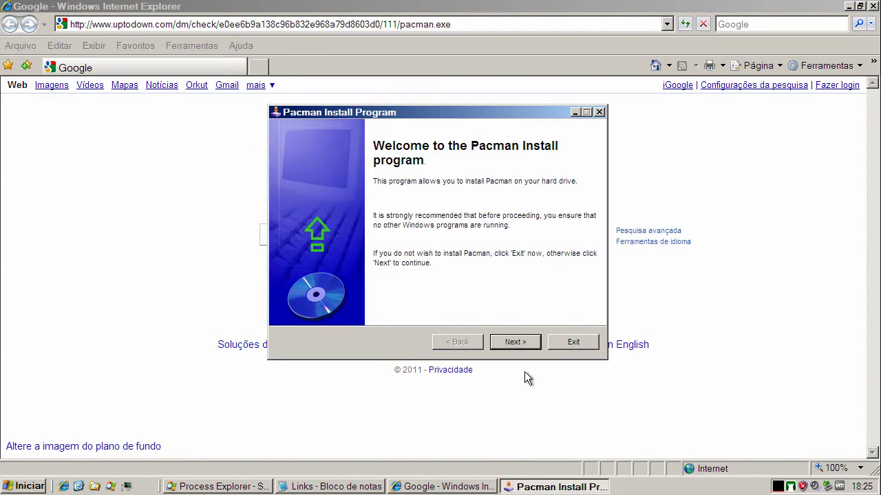
Install Pacman with the license terms accepted and the destination directory created, and exit the installer
left_click(518, 343)
left_click(352, 300)
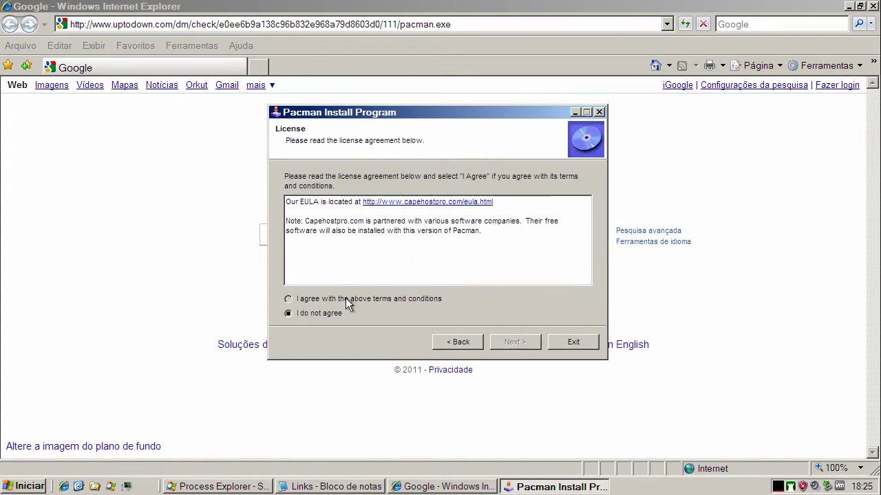
left_click(514, 344)
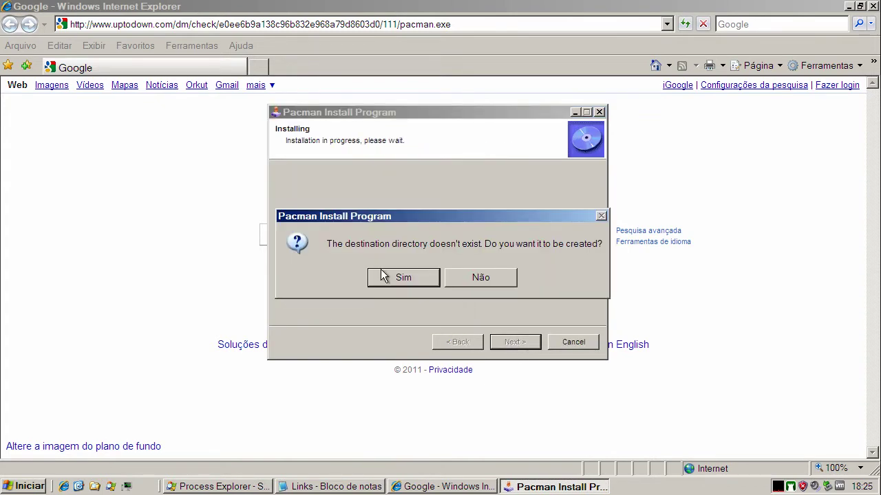
left_click(384, 276)
left_click(518, 340)
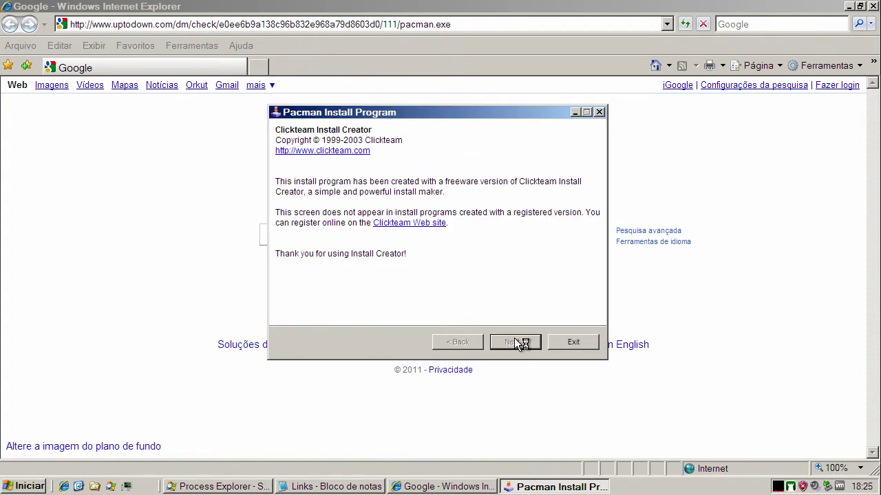
left_click(573, 342)
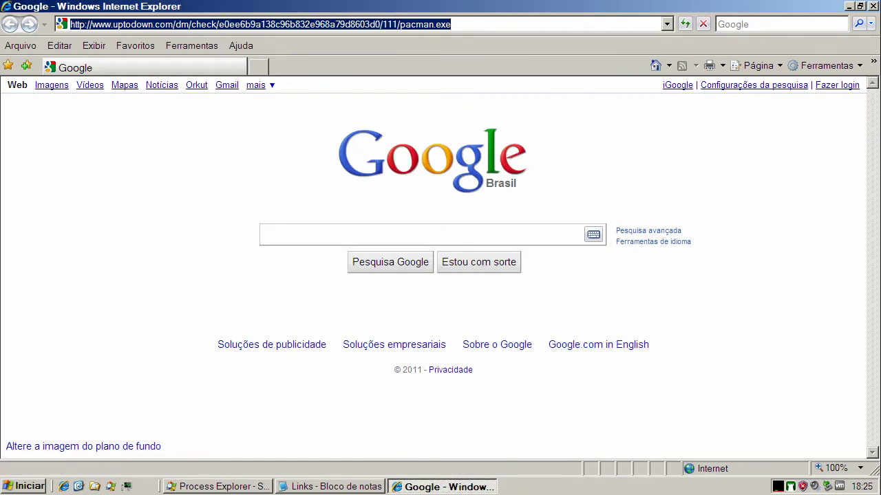
key("alt+Tab")
double_click(188, 245)
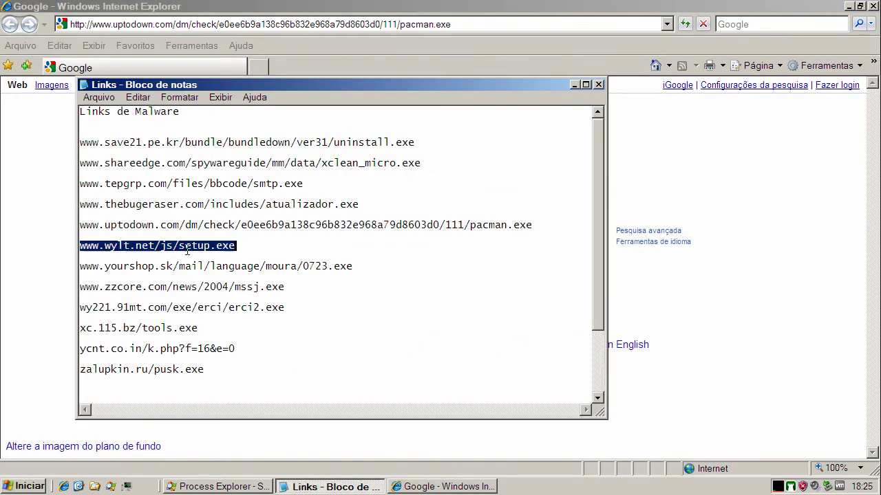
right_click(187, 252)
left_click(213, 292)
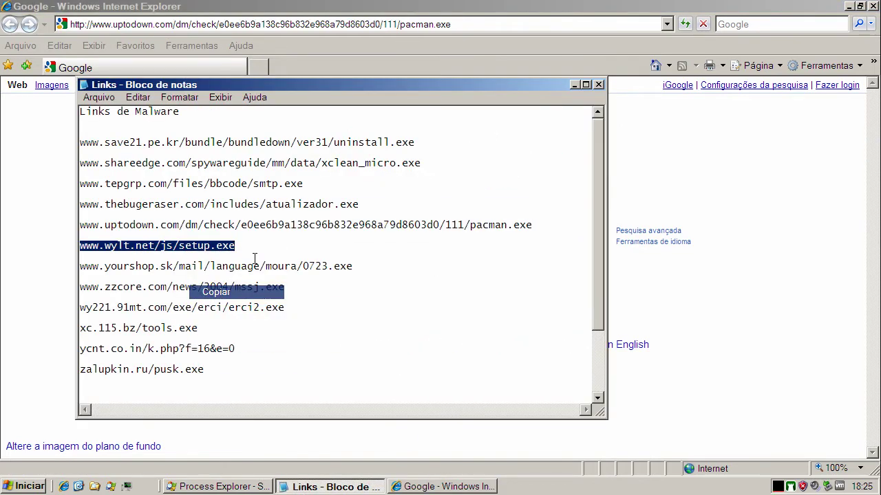
left_click(575, 87)
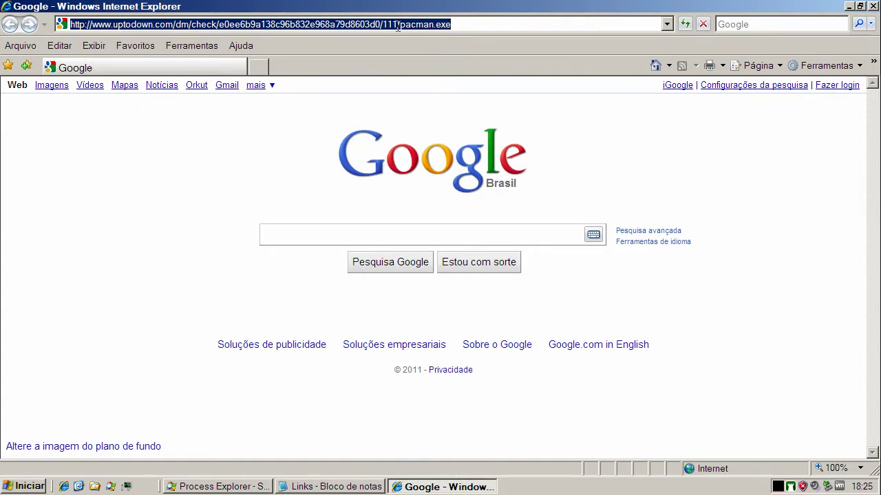
Load the copied setup.exe link in Internet Explorer and run the file despite the unknown publisher
key("ctrl+v")
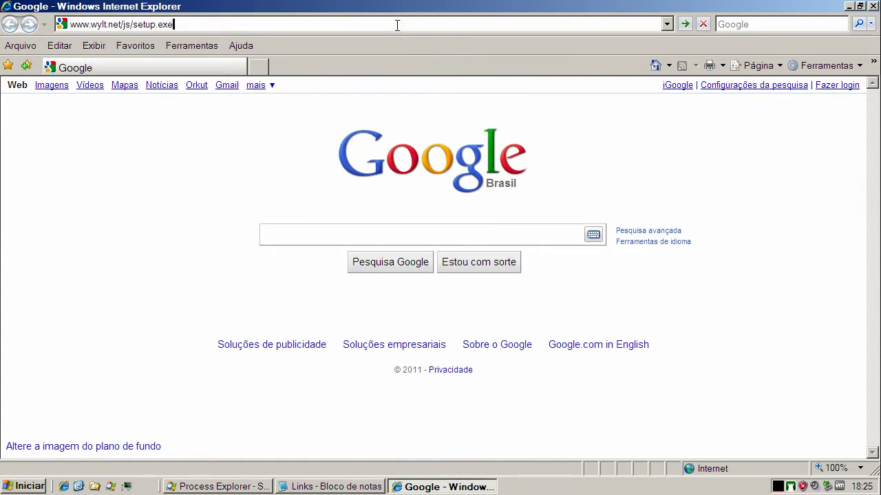
key("Return")
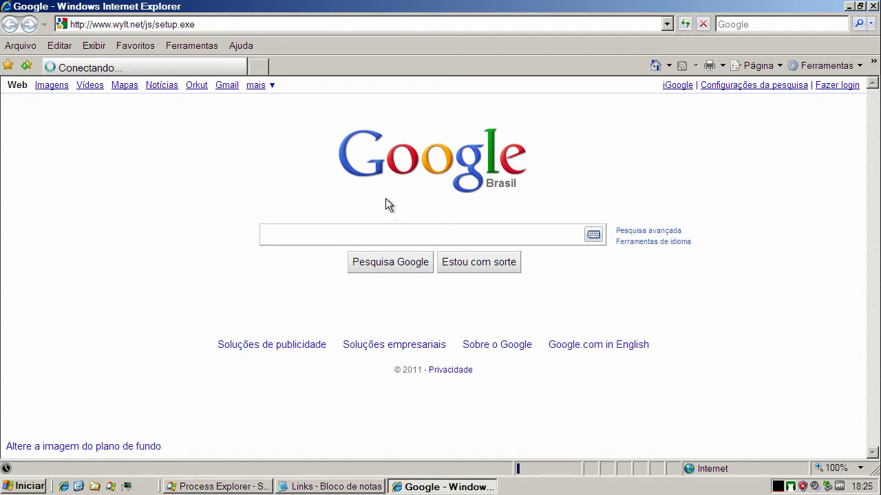
left_click(420, 249)
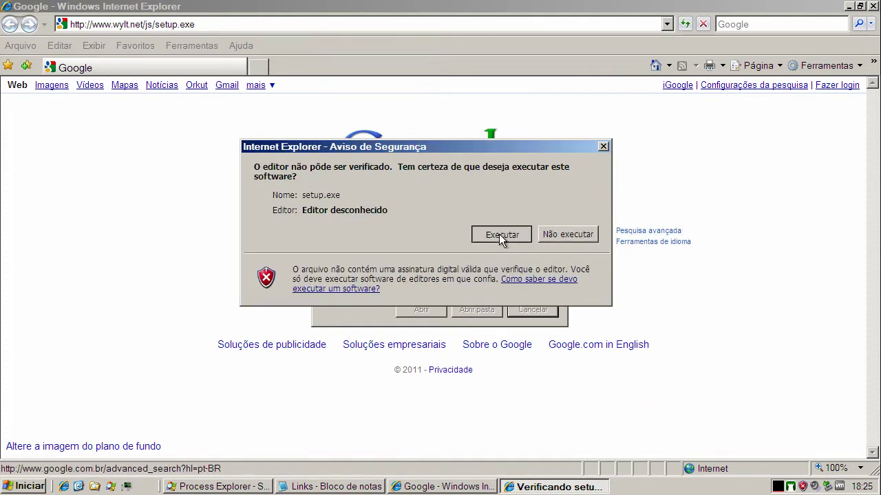
left_click(499, 234)
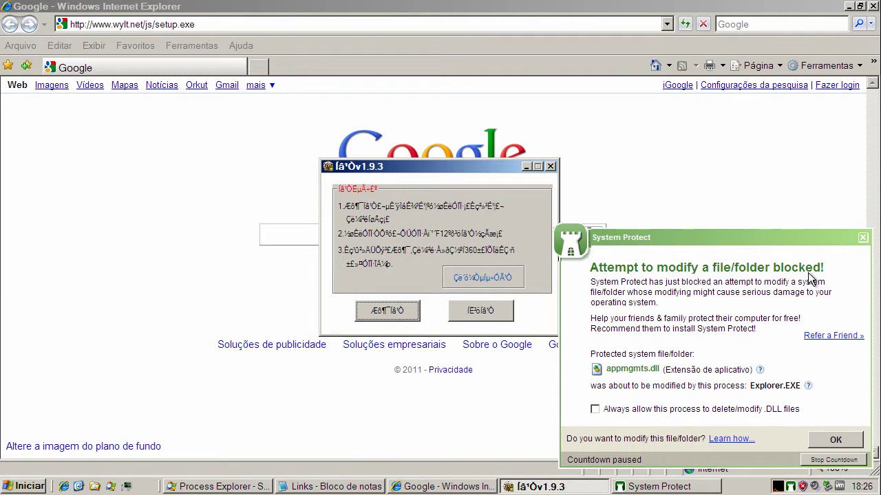
Dismiss the System Protect alerts for appmgmts.dll and aec.sys and close the sample's v1.9.3 window
left_click(831, 441)
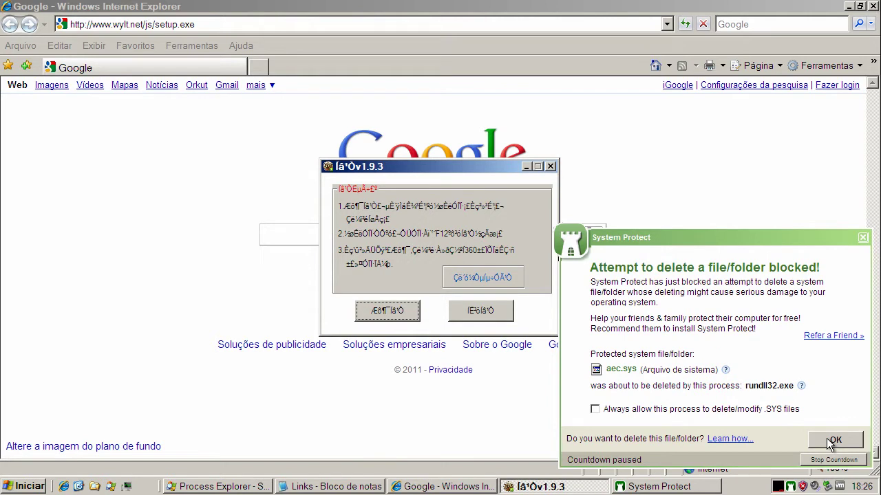
left_click(831, 441)
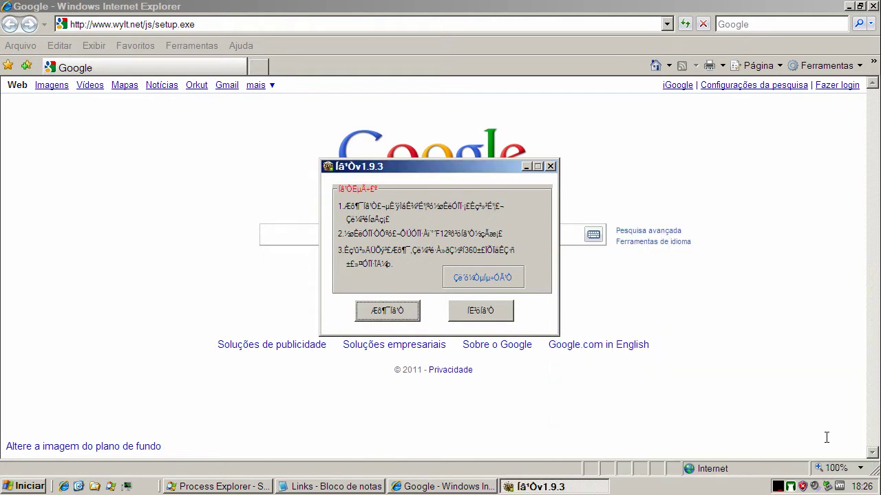
left_click(492, 315)
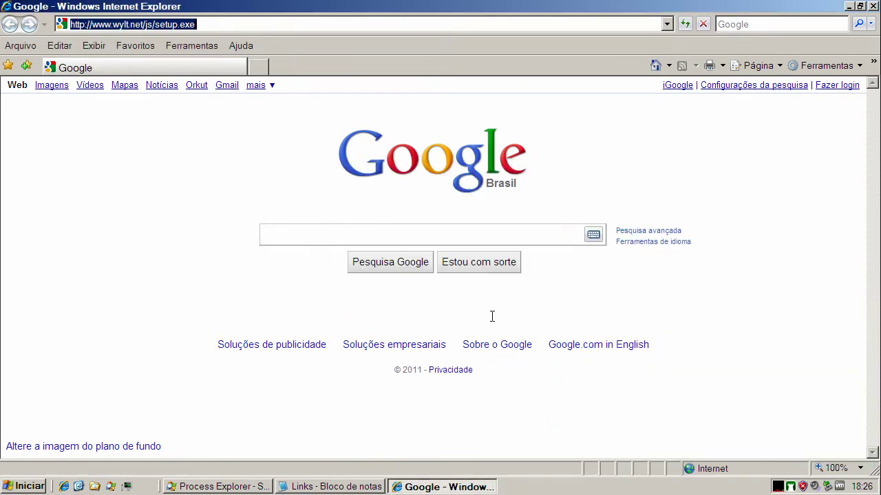
left_click(360, 487)
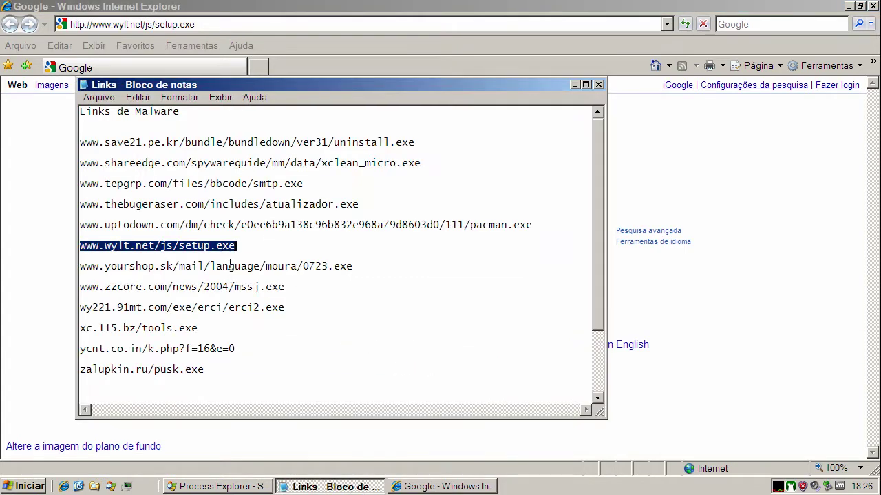
double_click(230, 266)
right_click(230, 266)
left_click(272, 307)
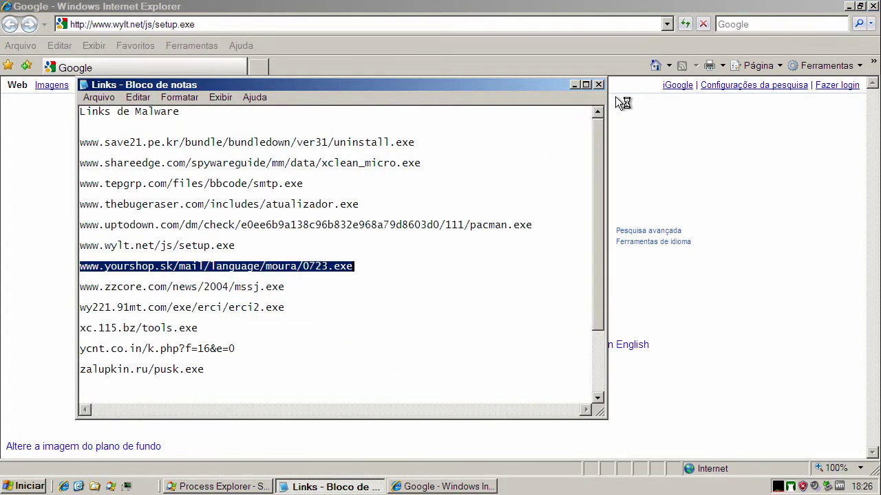
left_click(312, 51)
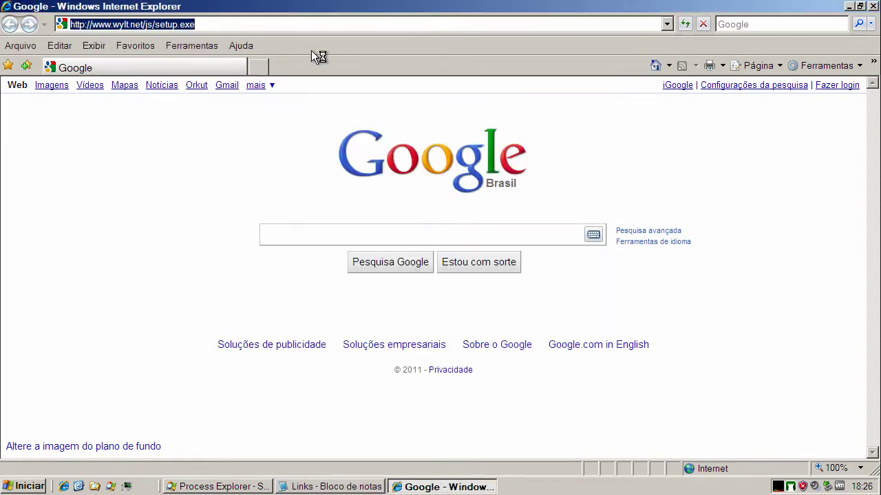
right_click(235, 25)
left_click(268, 81)
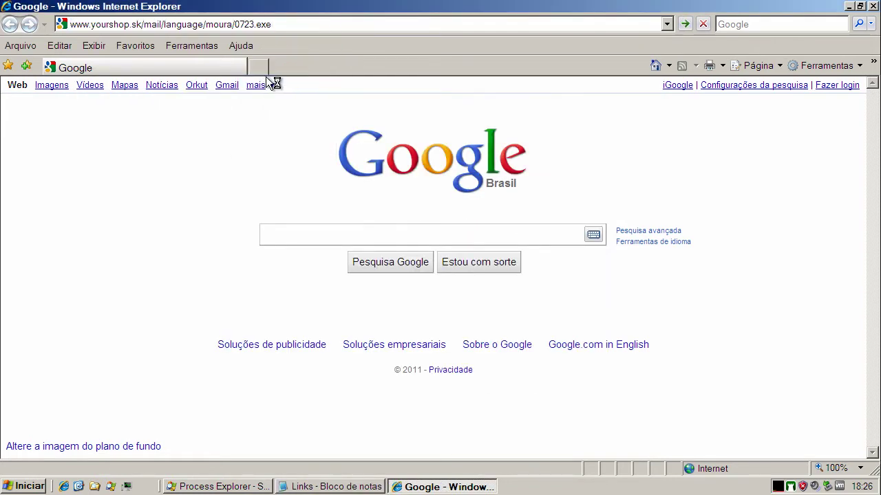
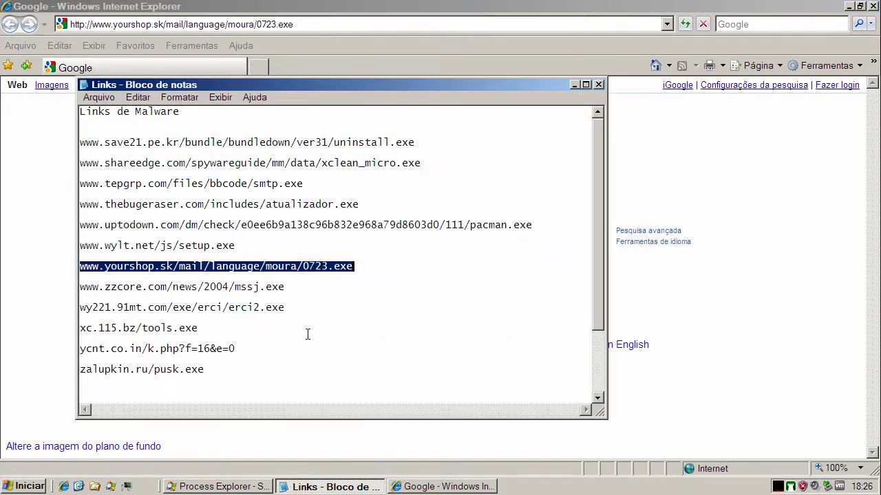
double_click(270, 289)
right_click(271, 287)
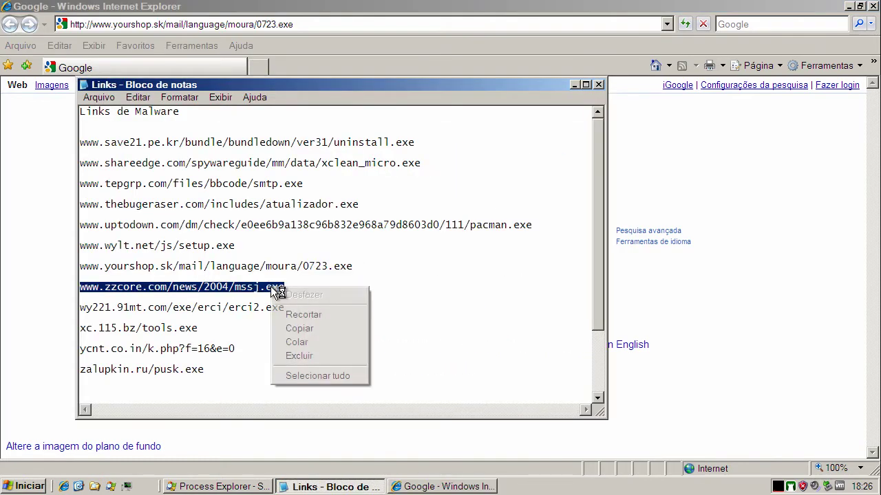
left_click(294, 329)
left_click(573, 84)
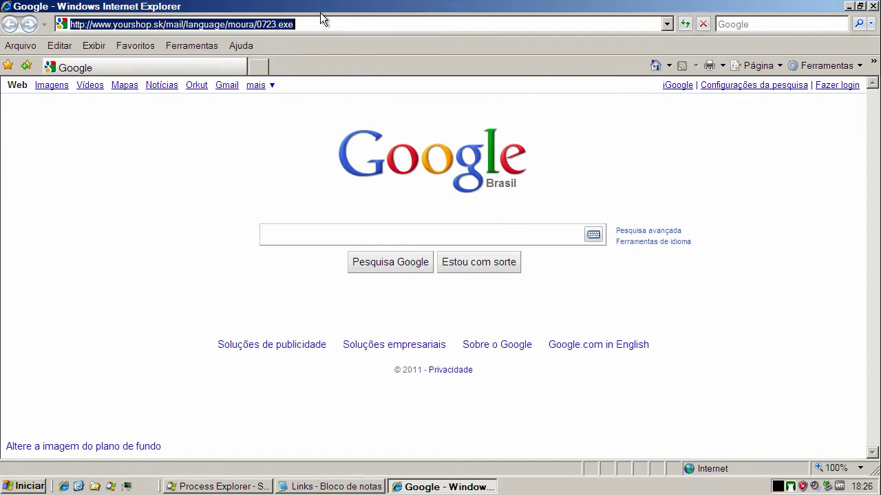
Replace the address in Internet Explorer with the copied mssj.exe link and load it
left_click(287, 24)
right_click(286, 24)
left_click(322, 77)
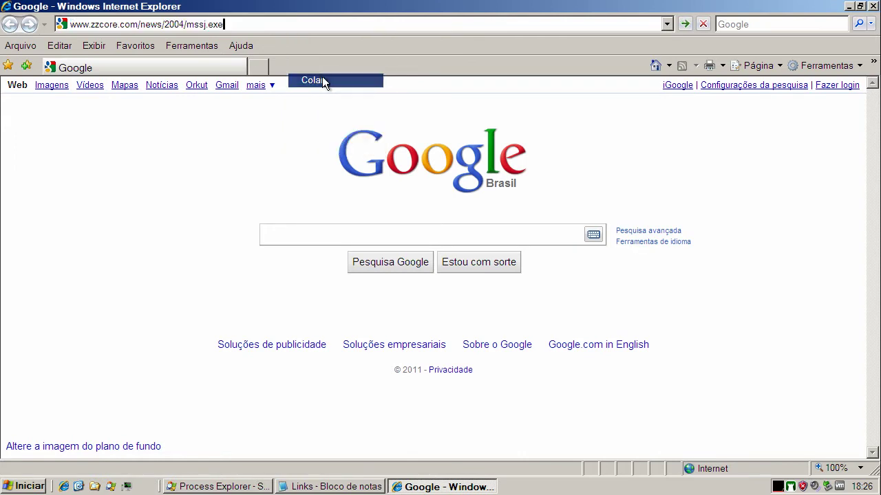
key("ctrl+a")
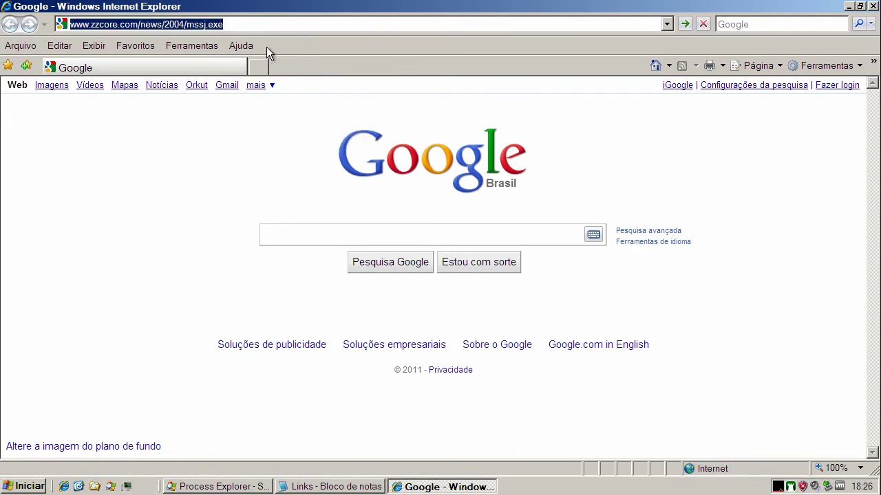
left_click(247, 25)
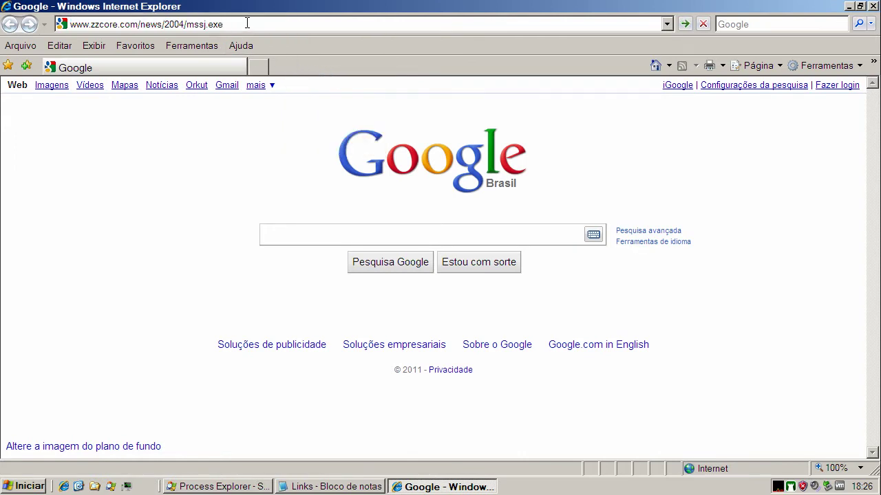
key("ctrl+a")
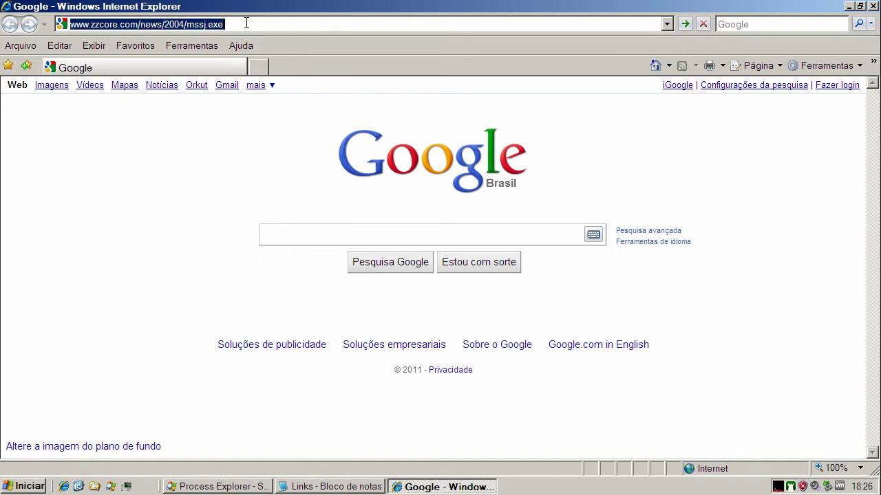
Check the running processes in Process Explorer, briefly reopen the Links text file, and return to Internet Explorer
left_click(265, 488)
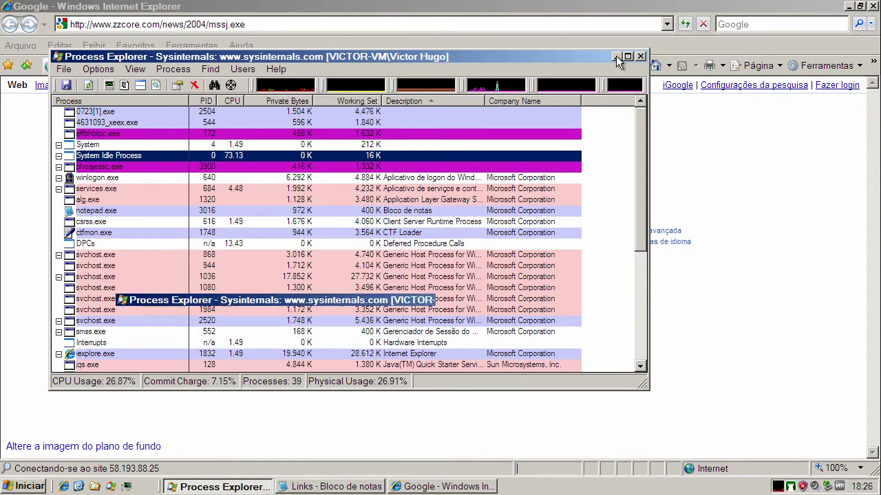
left_click(616, 56)
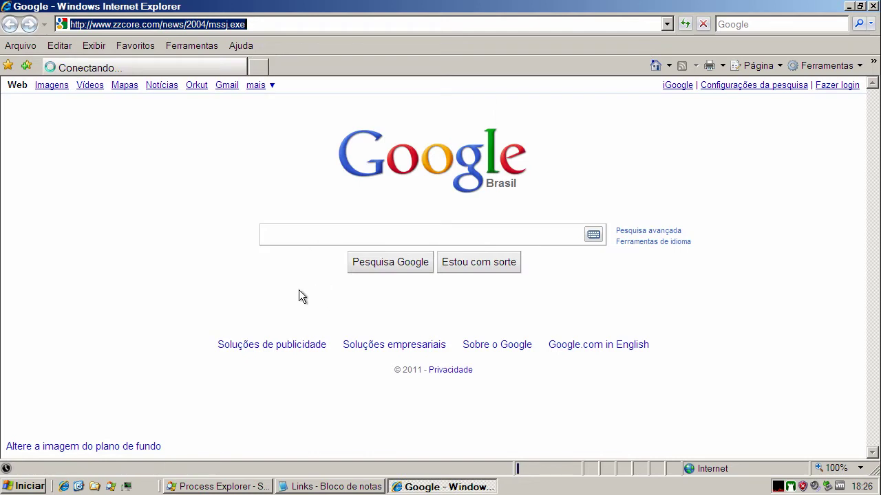
left_click(366, 488)
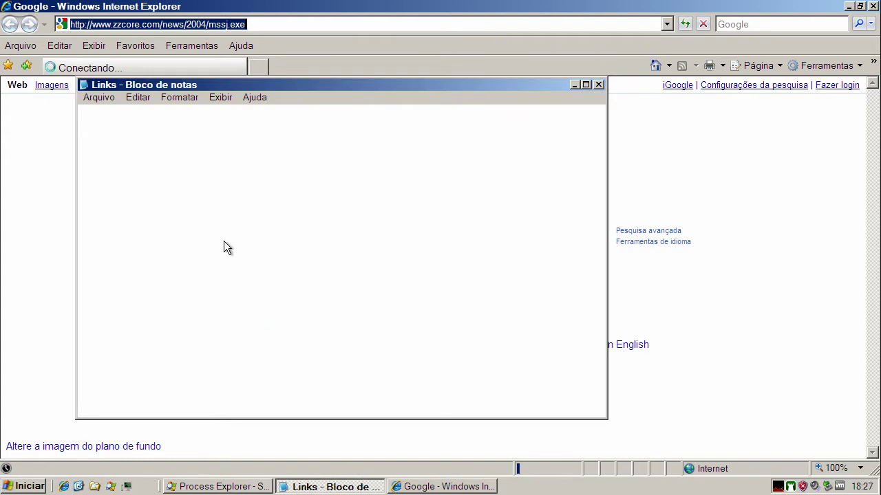
left_click(573, 86)
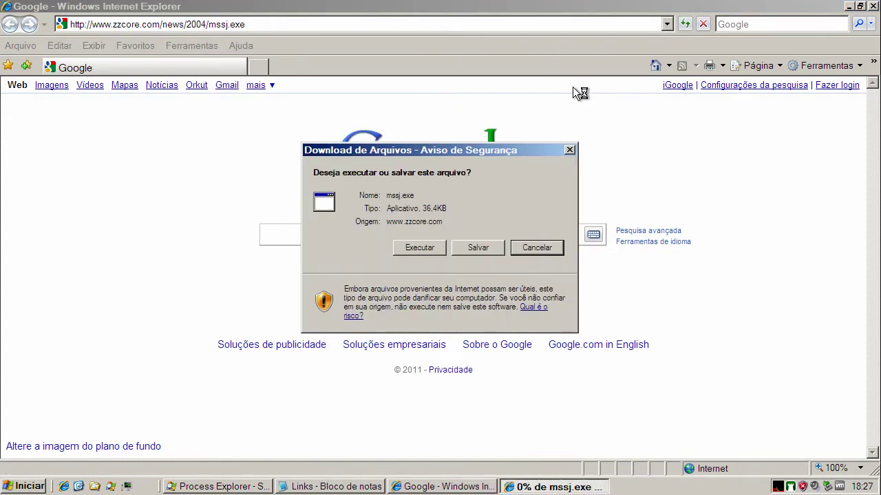
Run the downloaded mssj.exe despite the unknown-publisher warning and dismiss the System Protect alerts about ddraw.dll
left_click(439, 249)
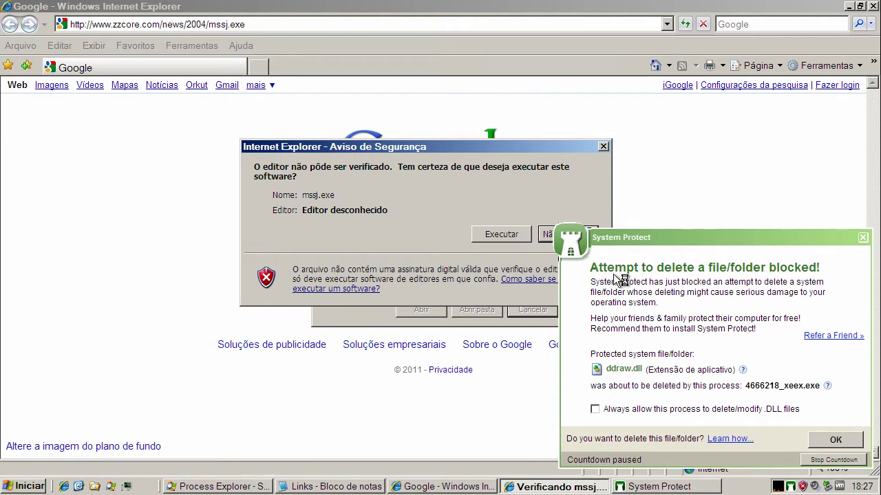
left_click(833, 441)
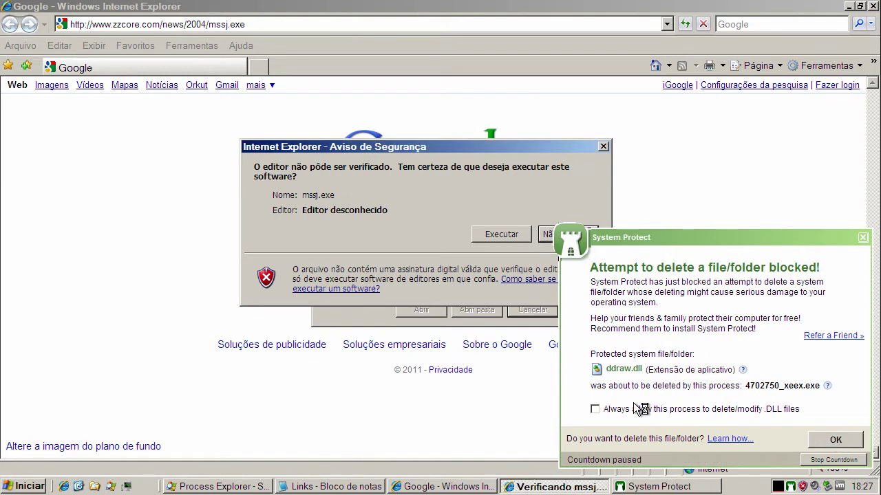
left_click(831, 440)
left_click(494, 235)
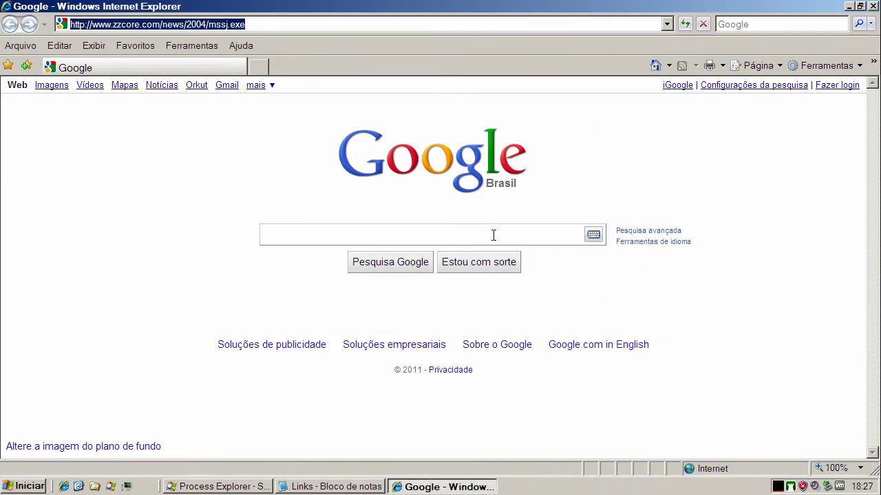
Copy the wy221.91mt.com/exe/erci/erci2.exe link from the Links text file, dismissing System Protect alerts, and minimize the file
left_click(371, 486)
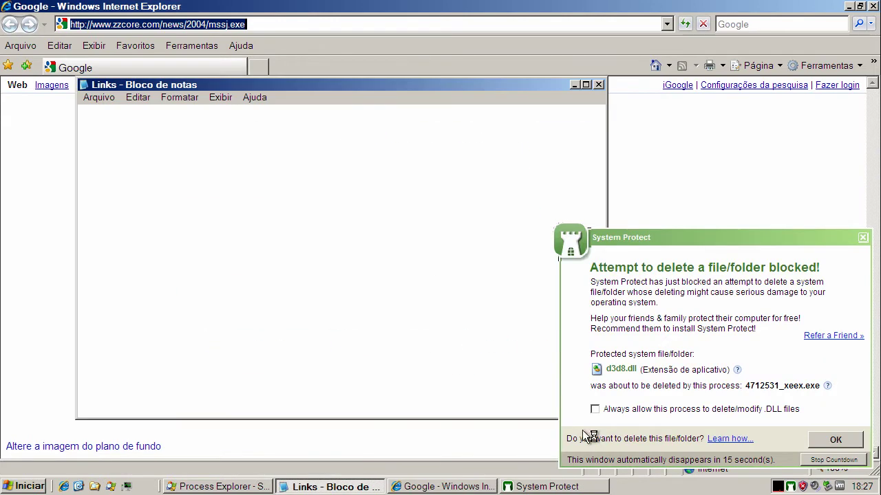
left_click(835, 441)
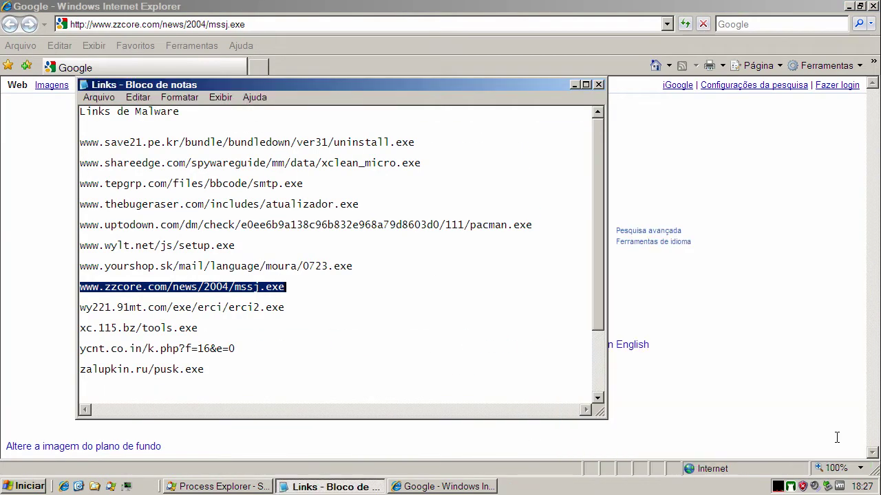
double_click(222, 308)
right_click(222, 309)
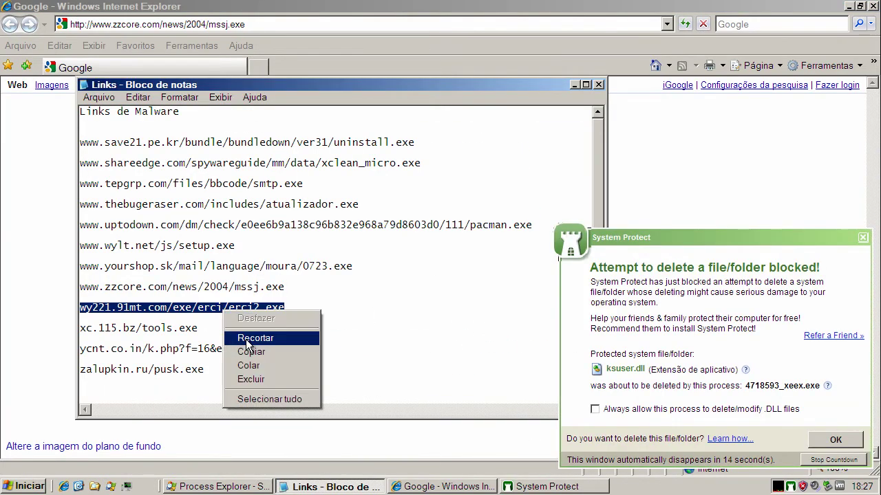
left_click(251, 352)
left_click(820, 435)
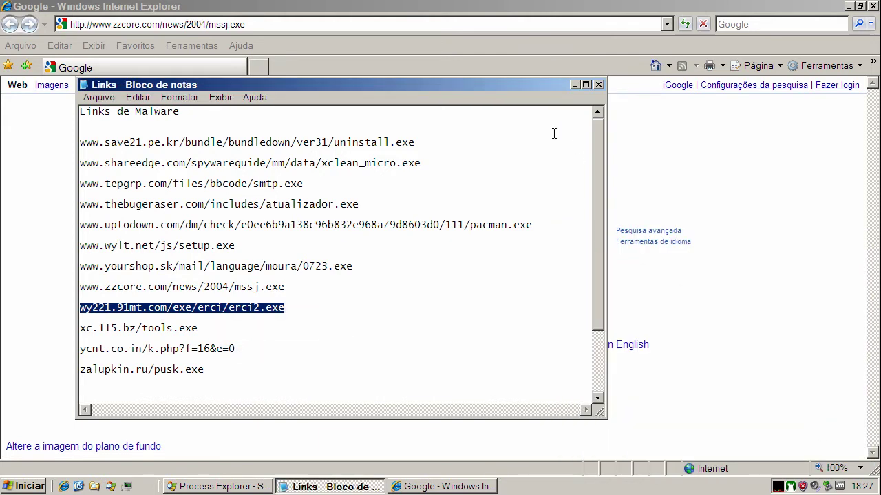
left_click(575, 85)
Replace the address in Internet Explorer with the copied erci2.exe link, load it, and dismiss the System Protect alerts
left_click(388, 26)
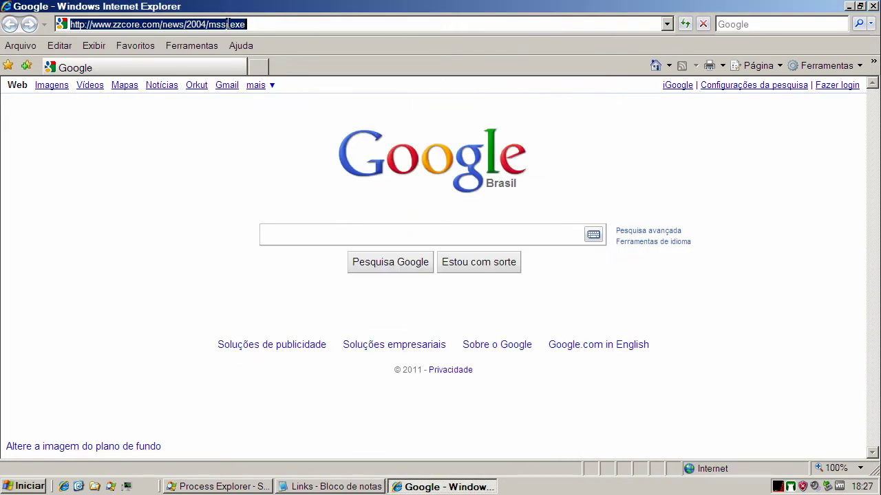
right_click(238, 26)
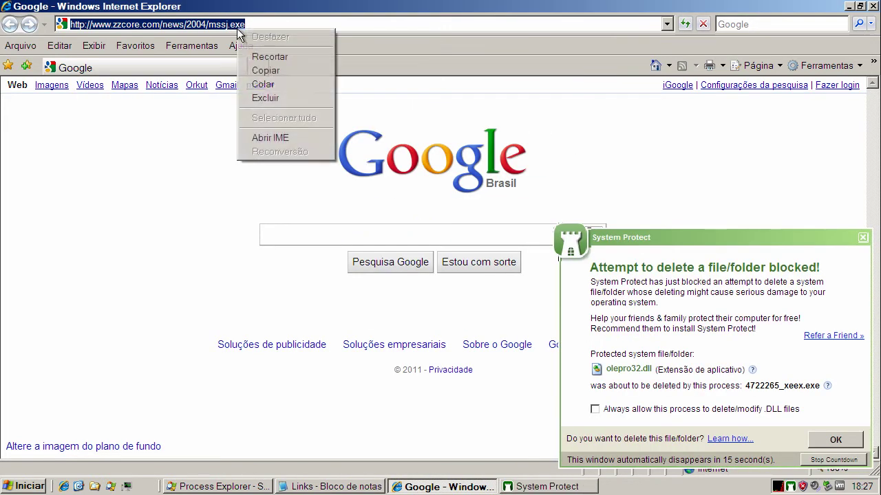
left_click(268, 86)
left_click(829, 437)
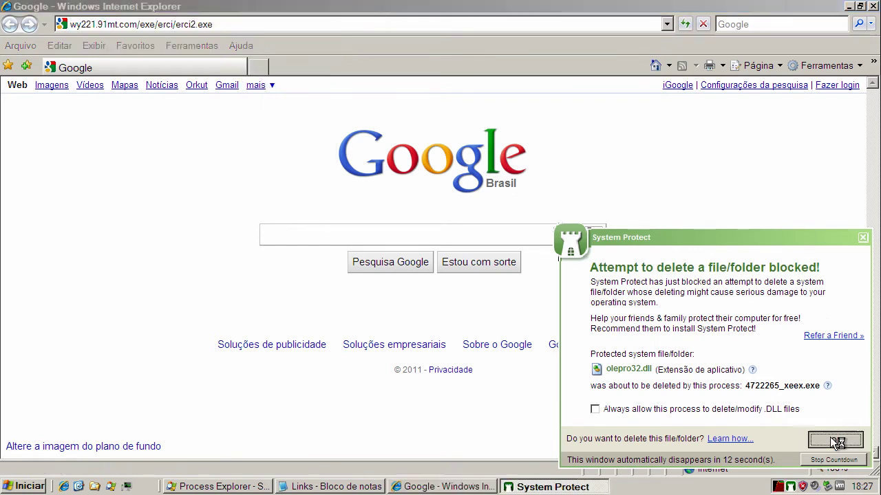
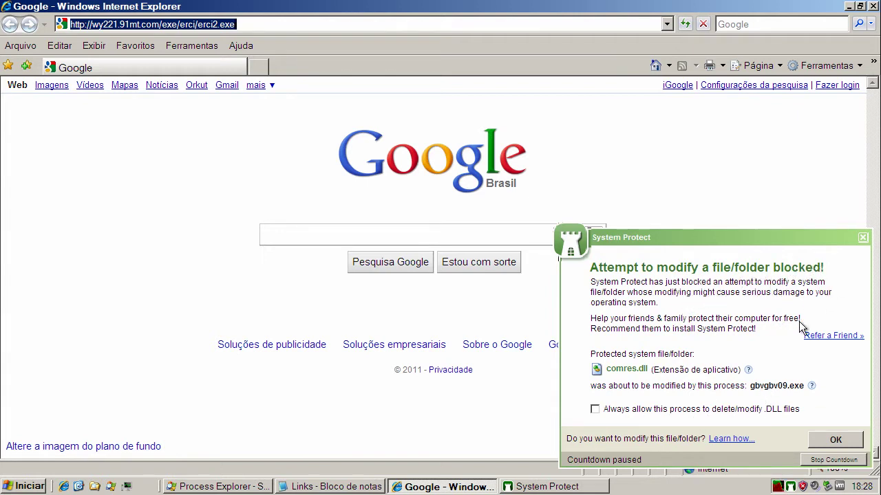
left_click(835, 441)
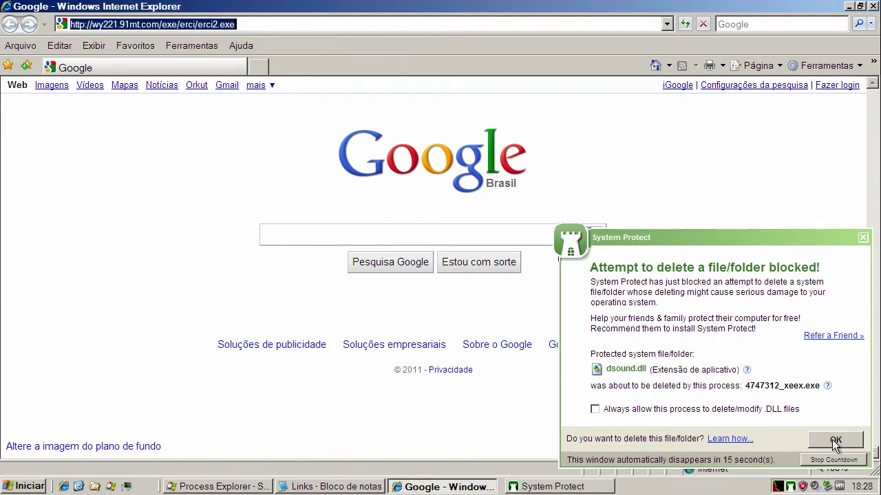
left_click(834, 441)
left_click(835, 441)
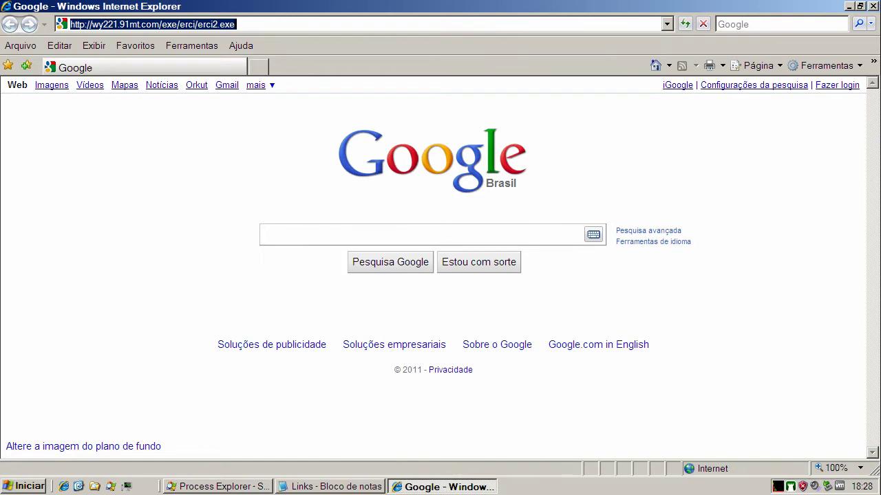
Copy the xc.115.bz/tools.exe link from the Links text file, minimize the file, and dismiss the System Protect alerts
left_click(321, 486)
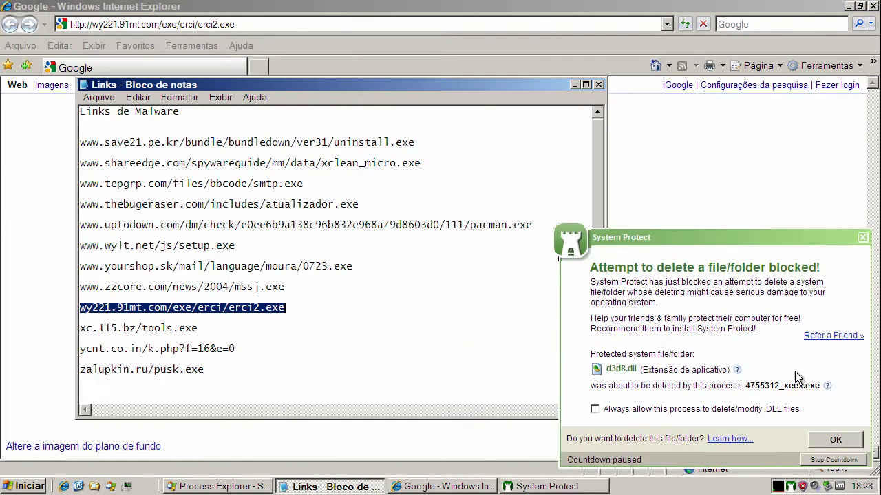
left_click(835, 441)
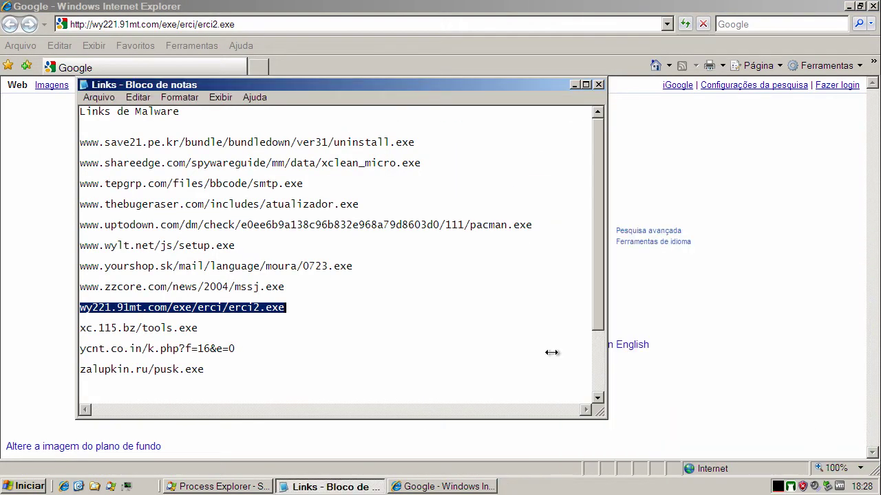
double_click(168, 329)
right_click(168, 329)
left_click(200, 375)
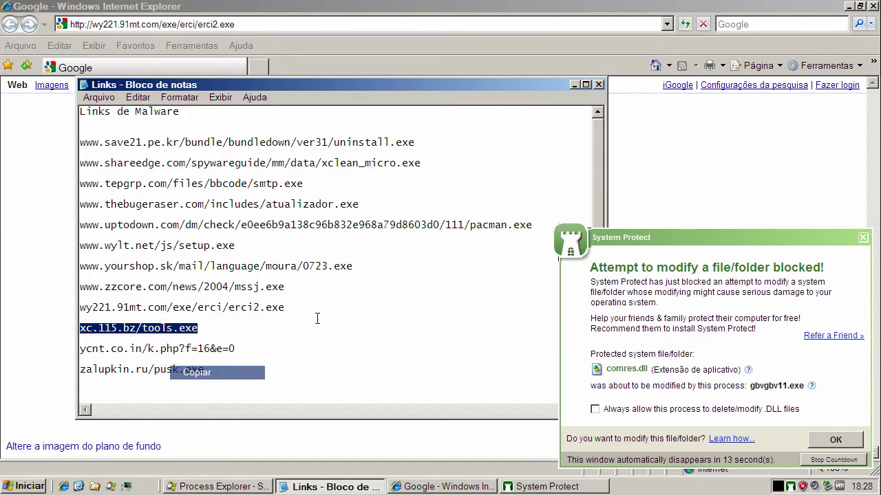
left_click(575, 85)
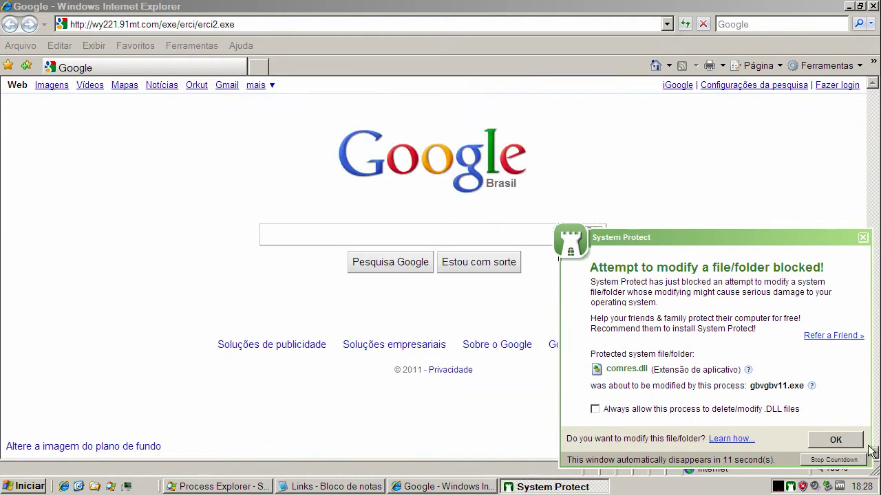
left_click(853, 444)
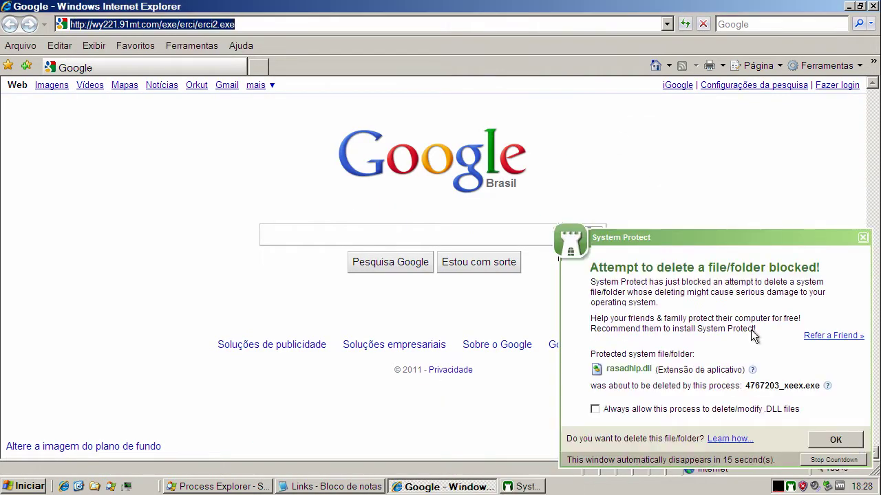
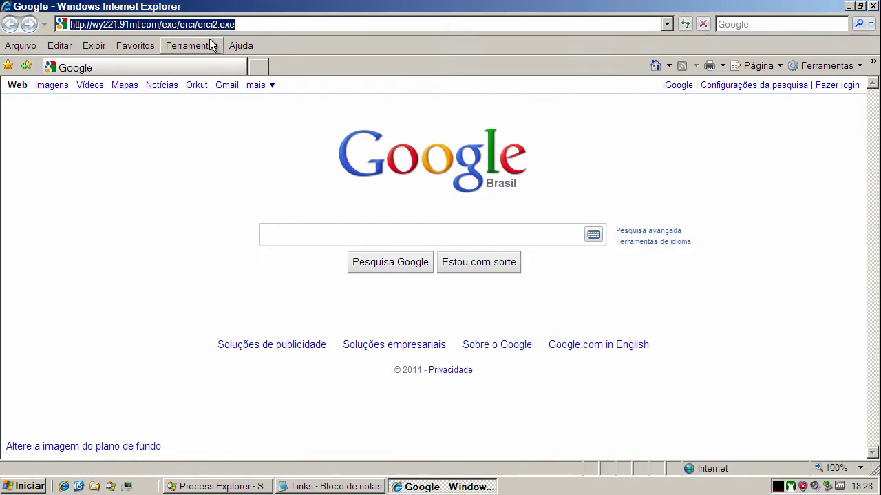
Replace the address in Internet Explorer with the copied xc.115.bz/tools.exe link and load it
right_click(203, 25)
left_click(224, 79)
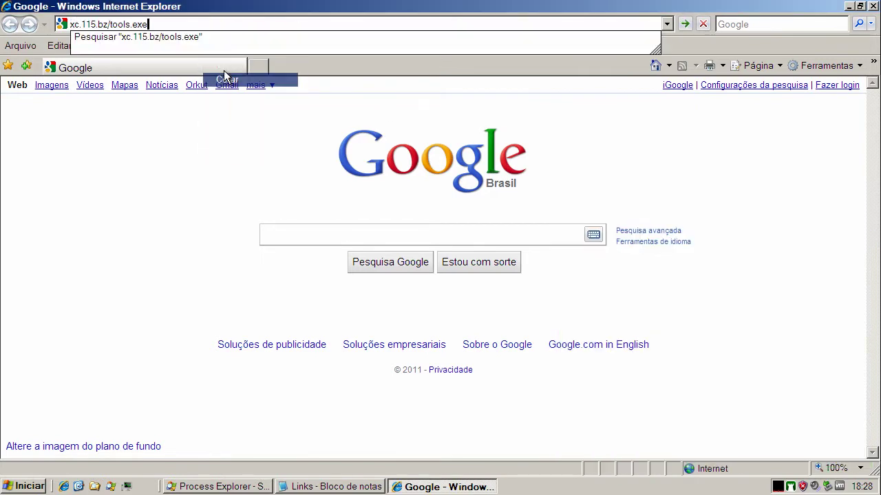
key("Return")
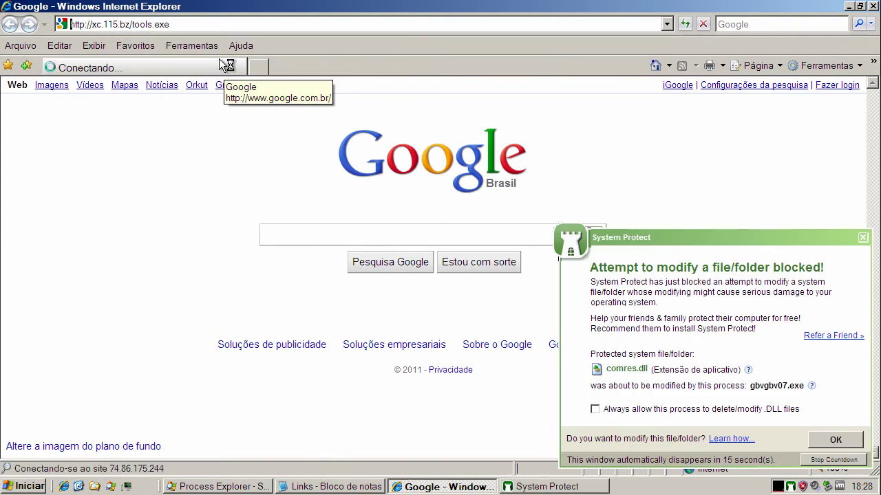
Run the downloaded tools.exe despite the security warnings and dismiss the System Protect alerts about comres.dll and beep.sys
left_click(838, 439)
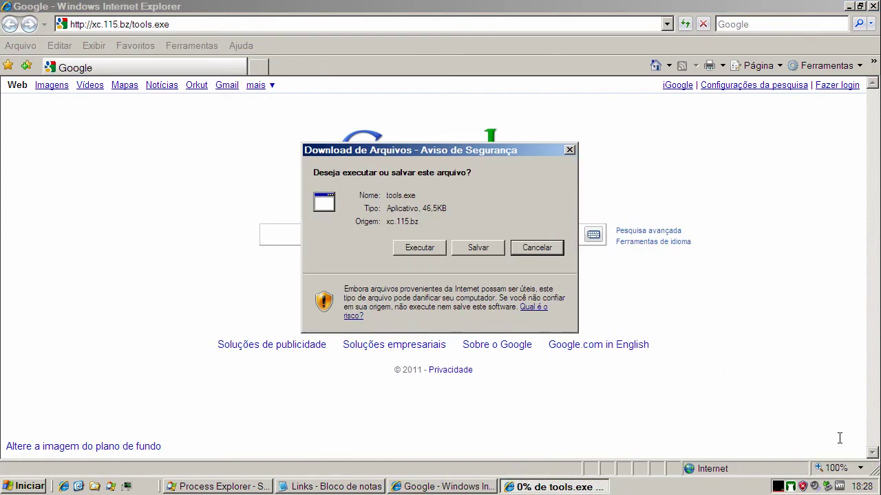
left_click(425, 249)
left_click(492, 236)
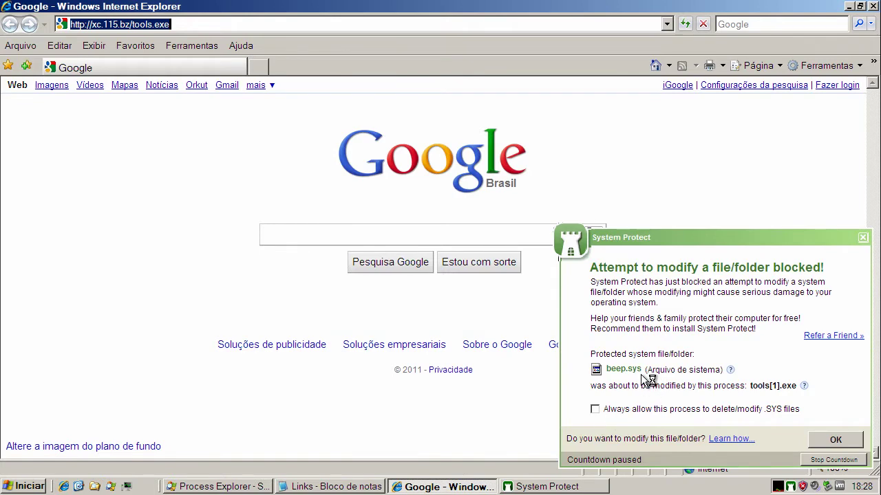
left_click(834, 439)
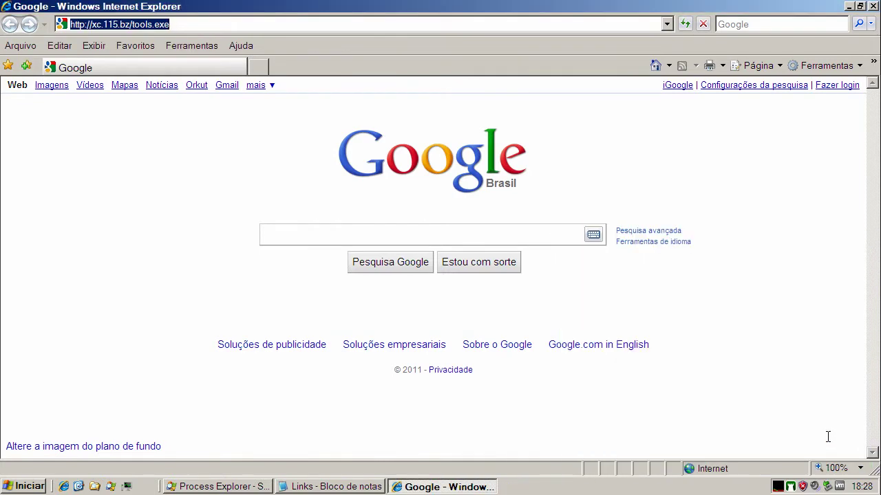
Copy the ycnt.co.in/k.php?f=16&e=0 link from the Links text file, minimize the file, and dismiss the System Protect alerts
left_click(348, 486)
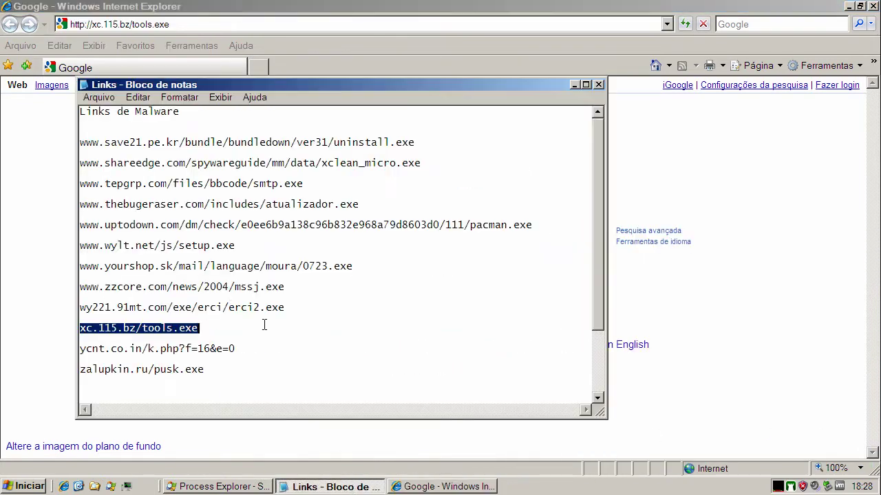
double_click(176, 349)
right_click(177, 349)
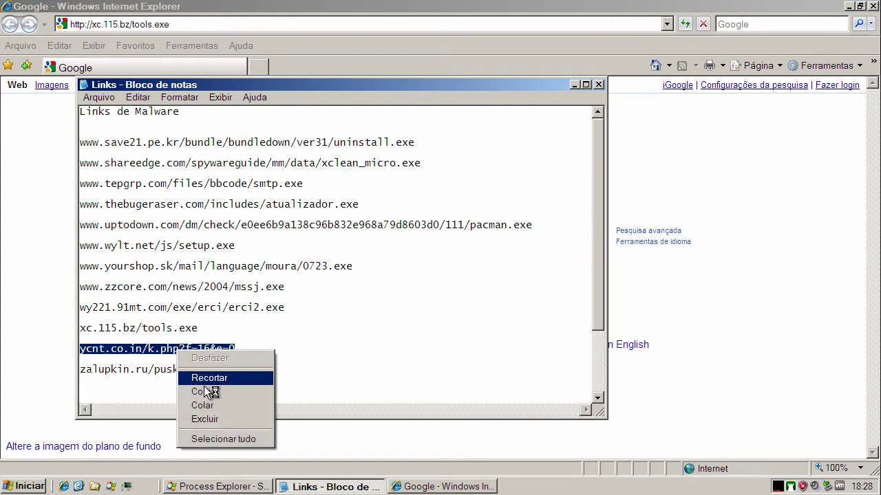
left_click(205, 391)
left_click(574, 84)
left_click(236, 26)
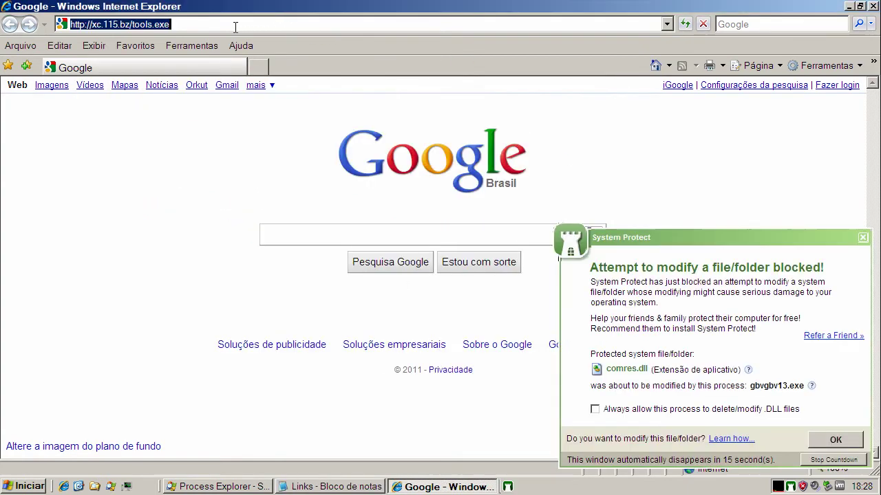
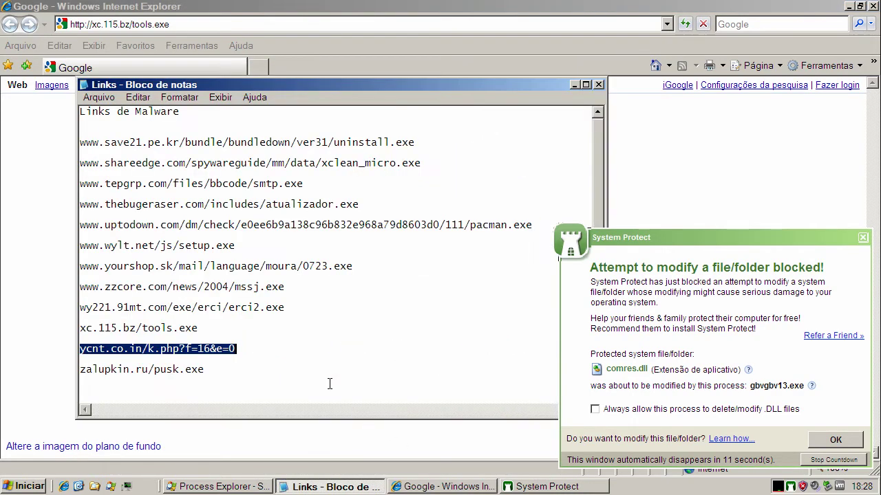
right_click(208, 345)
left_click(255, 391)
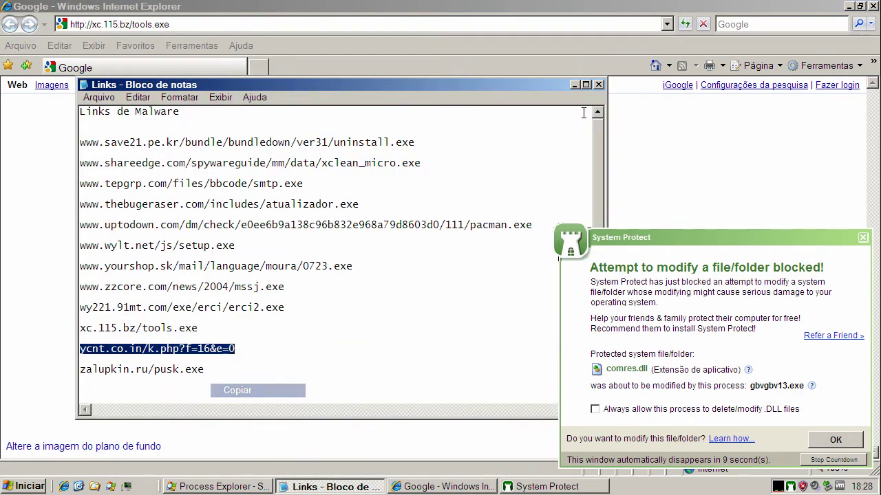
left_click(574, 84)
left_click(825, 439)
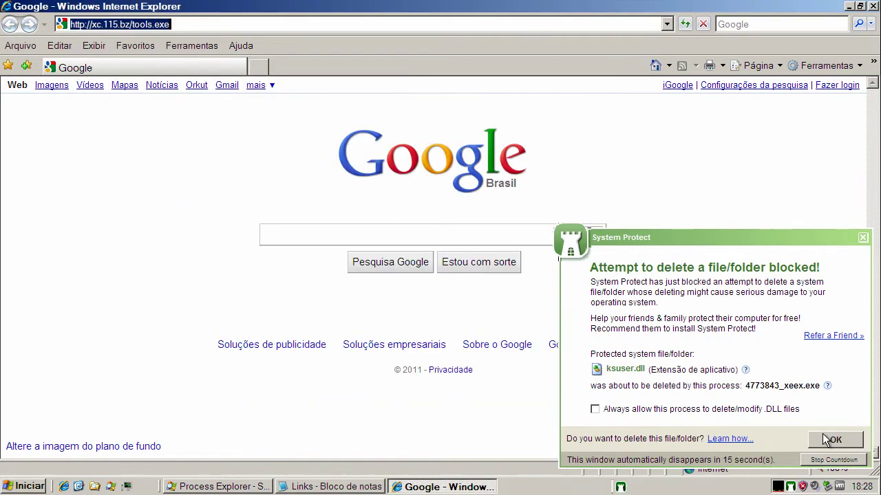
left_click(825, 439)
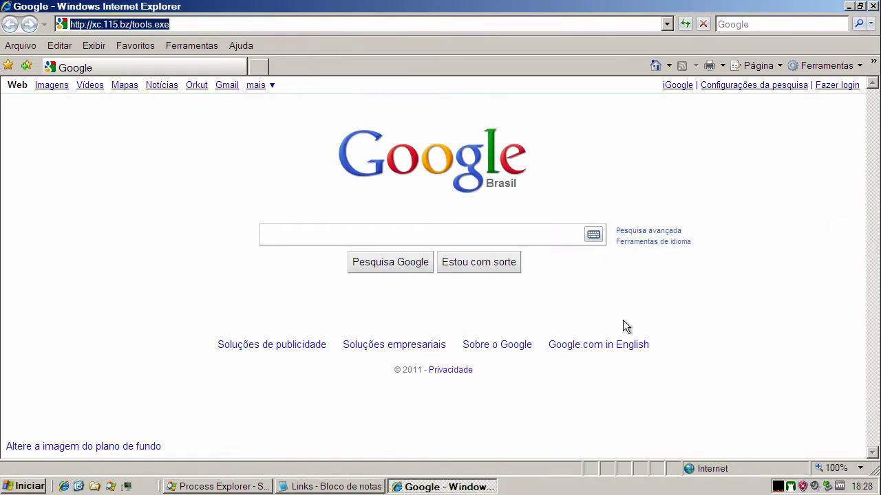
Replace the address in Internet Explorer with the copied ycnt.co.in/k.php?f=16&e=0 link and load it
right_click(145, 27)
left_click(178, 77)
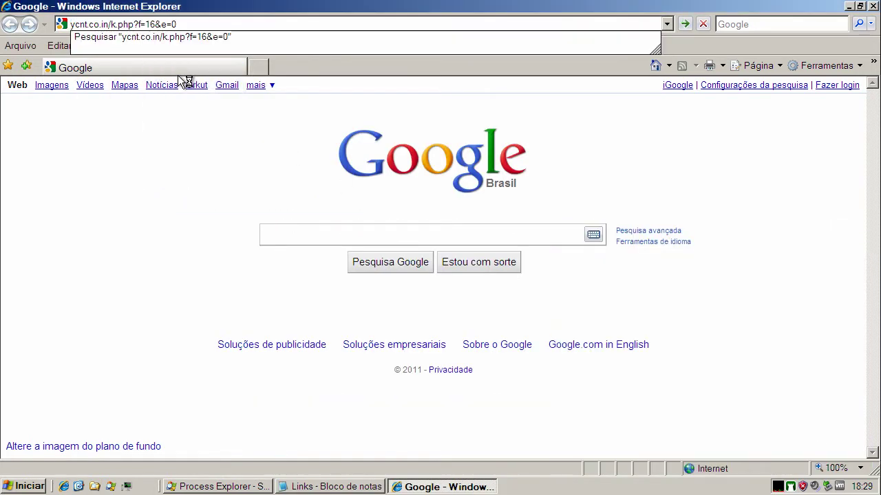
key("Return")
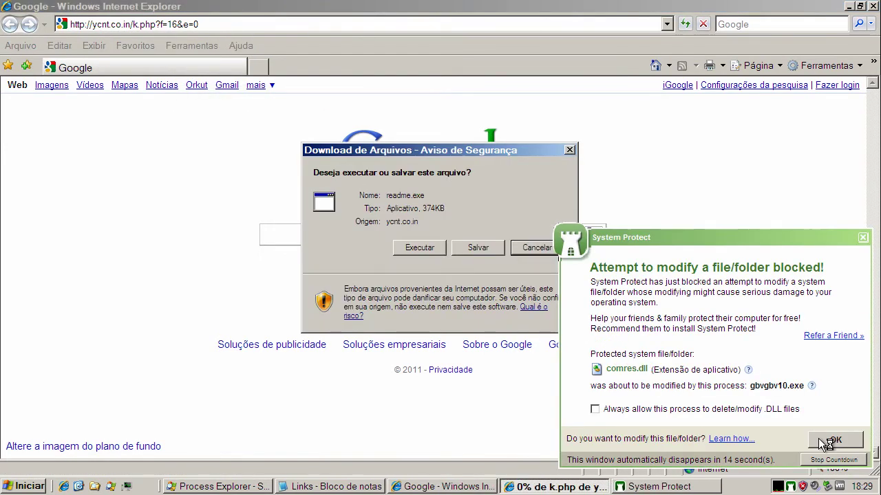
Dismiss the System Protect alert about comres.dll and run the readme.exe download from ycnt.co.in
left_click(820, 440)
left_click(417, 246)
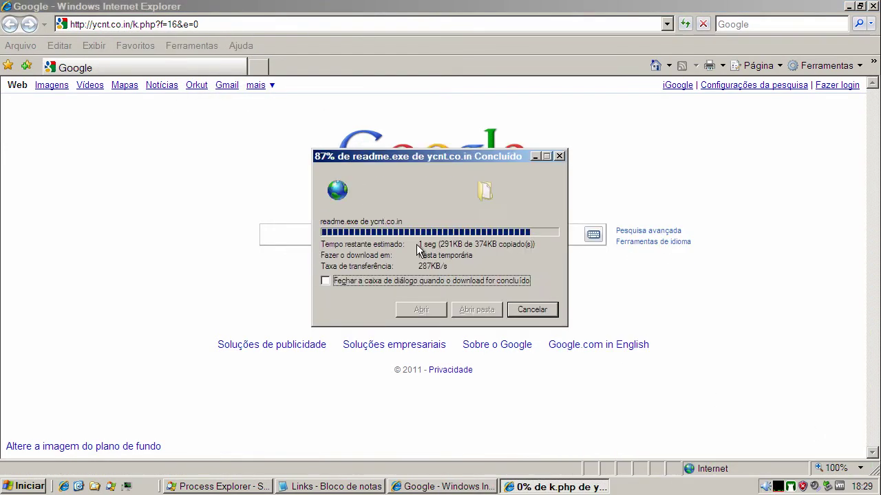
left_click(501, 261)
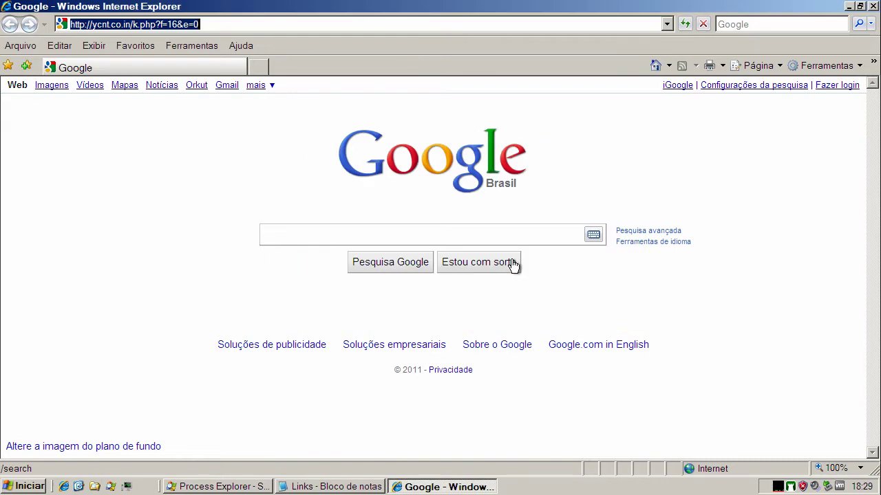
Copy the zalupkin.ru/pusk.exe link from the Links text file and close the file
left_click(356, 487)
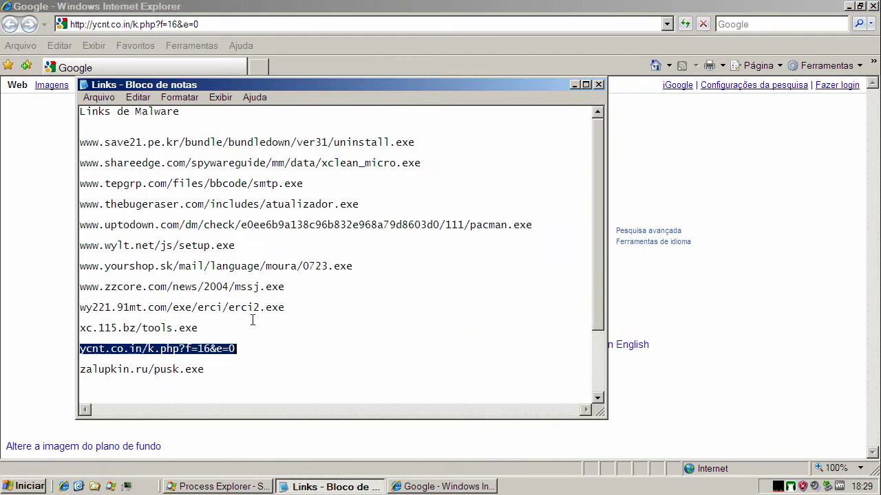
double_click(194, 368)
right_click(185, 369)
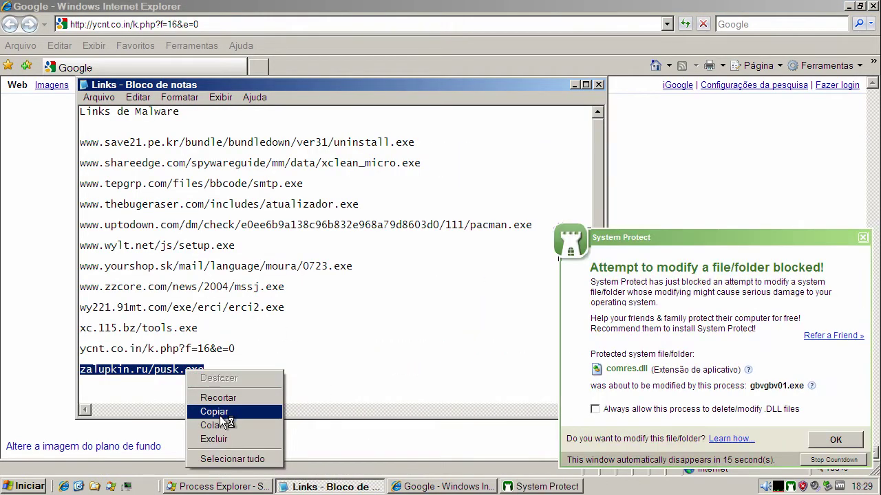
left_click(245, 410)
left_click(599, 84)
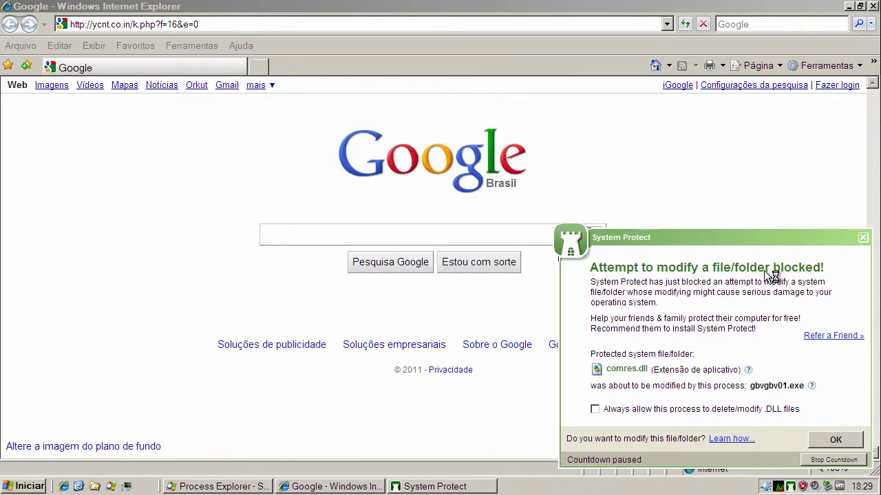
Dismiss the System Protect alerts about comres.dll and load the copied zalupkin.ru/pusk.exe link in Internet Explorer
left_click(829, 444)
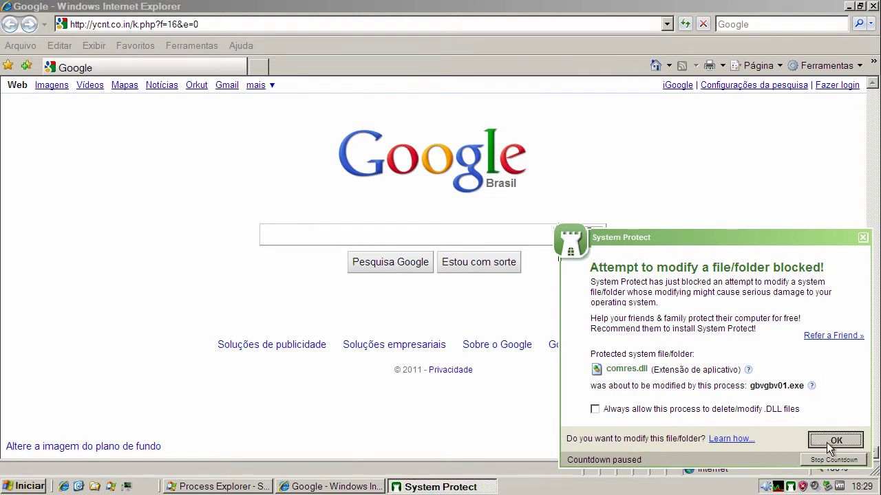
left_click(830, 444)
left_click(826, 442)
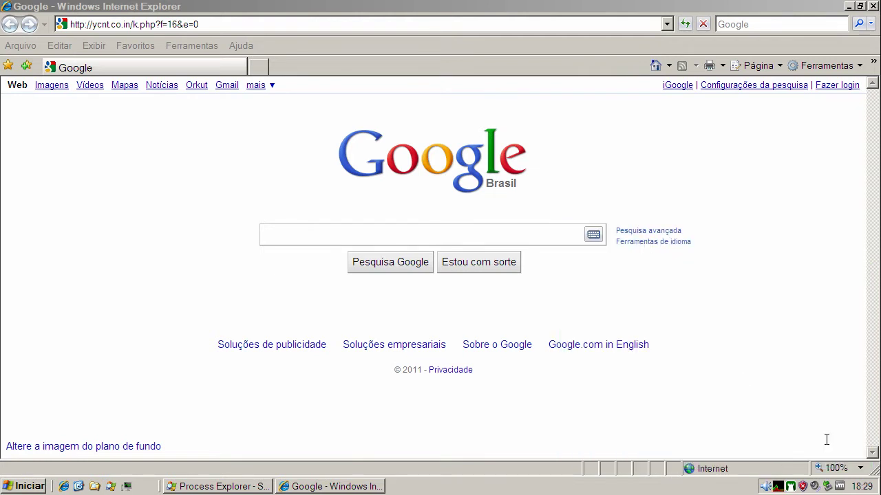
right_click(209, 24)
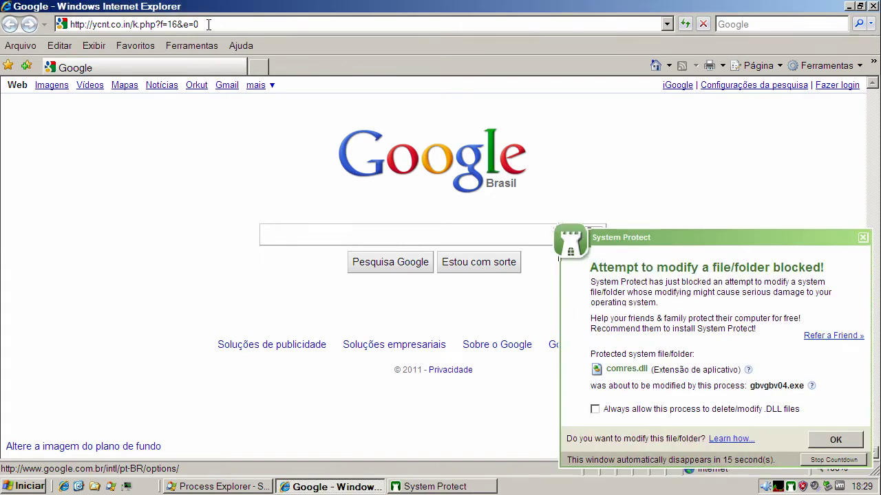
left_click(838, 442)
left_click(835, 441)
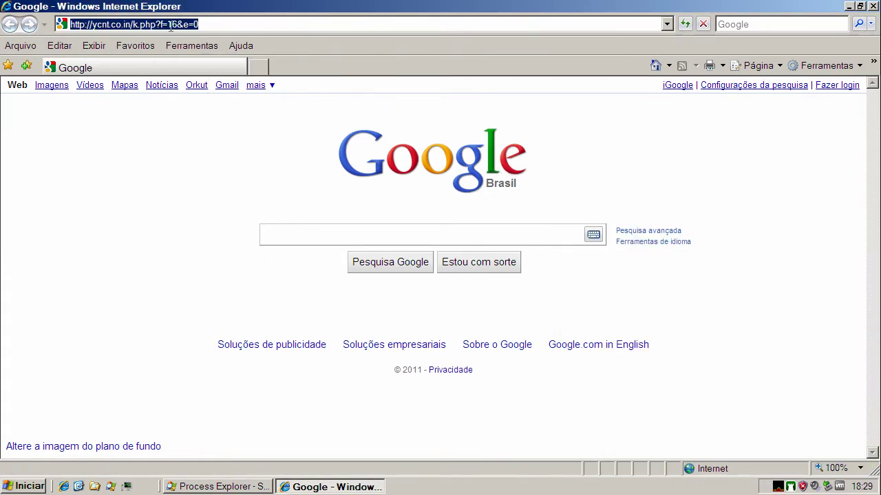
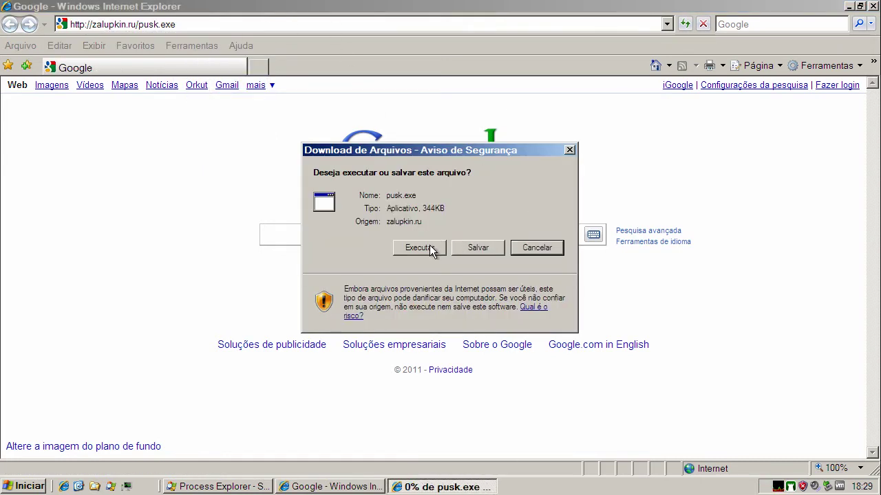
Run the downloaded pusk.exe despite the security warnings and dismiss the comres.dll alert and the Erro message
left_click(429, 245)
left_click(513, 254)
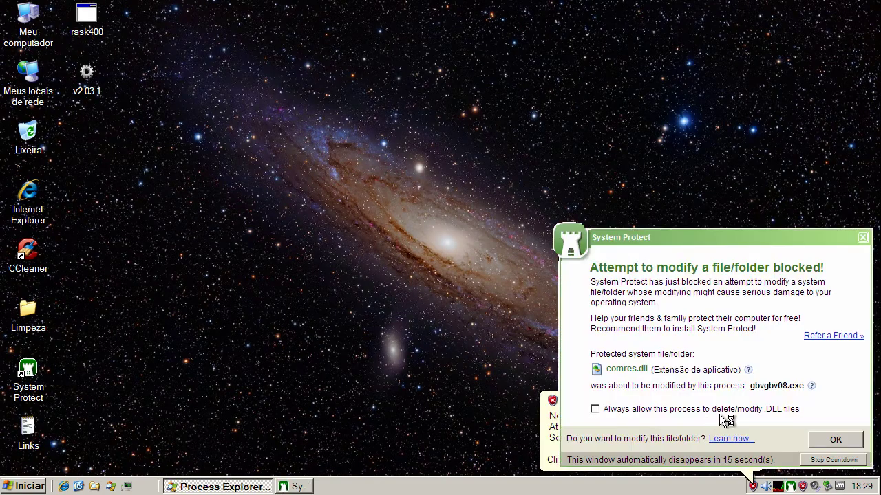
left_click(834, 440)
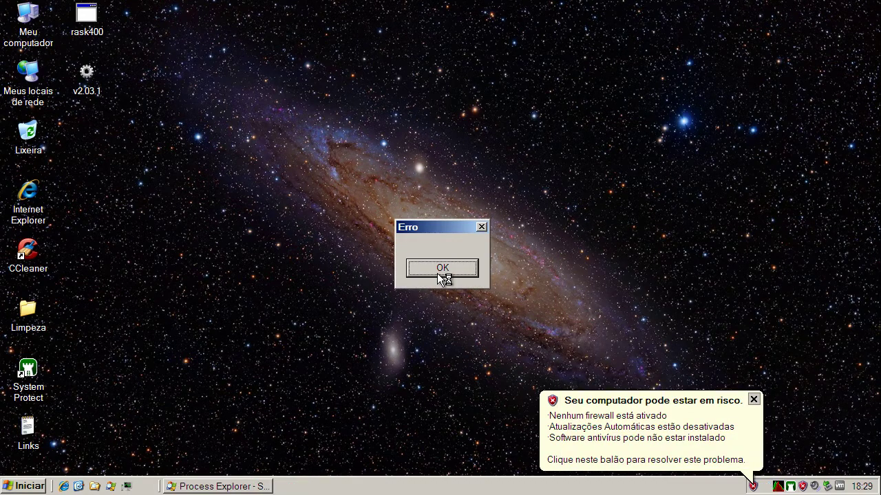
left_click(441, 269)
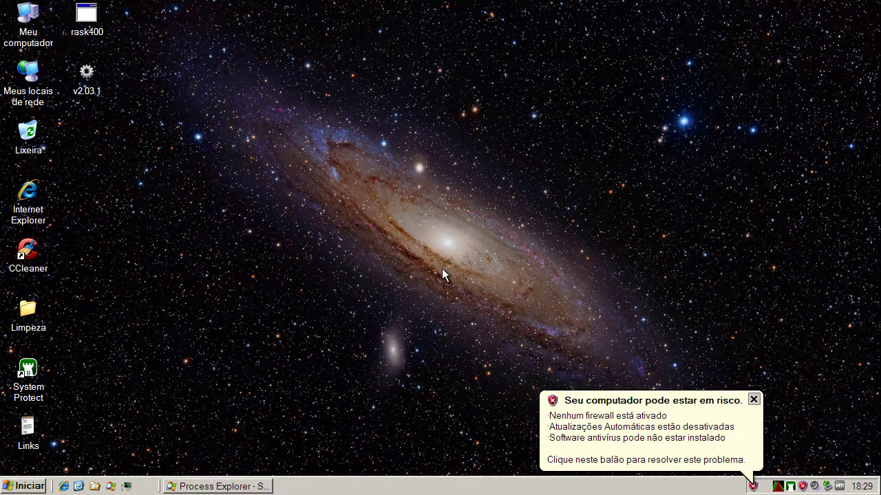
Dismiss the security risk notification and close the Windows Security Center and the QQ prize pop-up
left_click(754, 402)
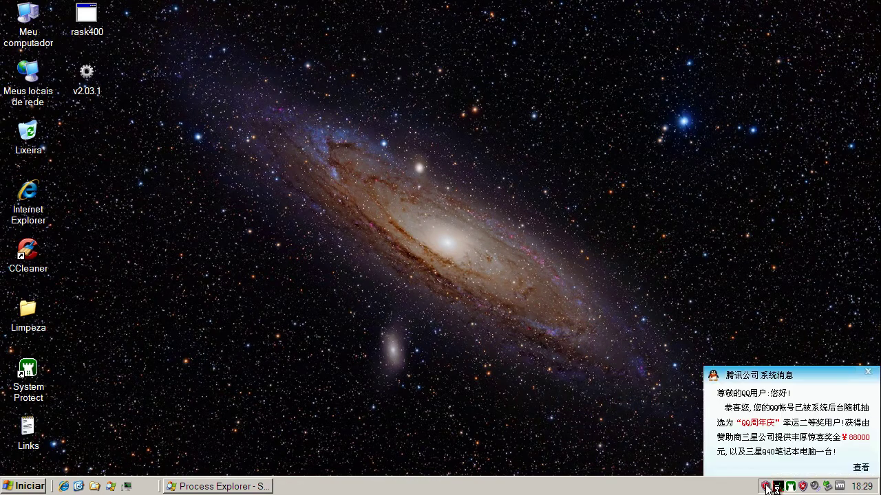
left_click(834, 439)
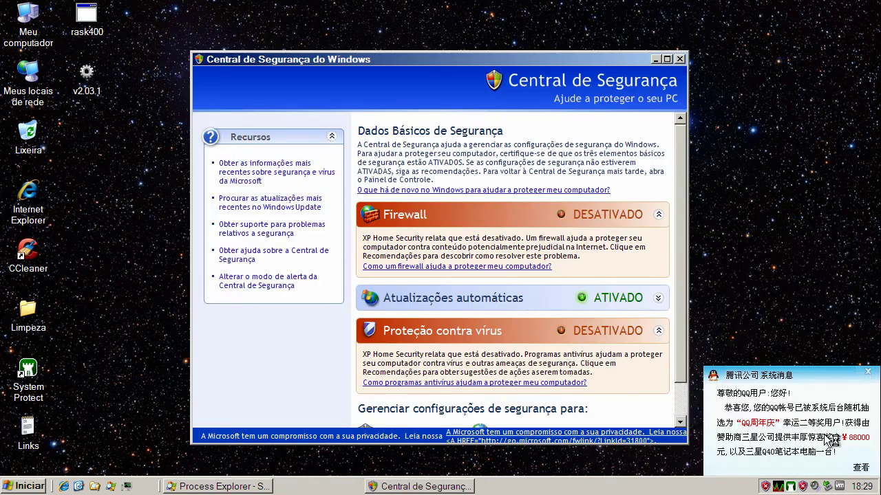
left_click(679, 59)
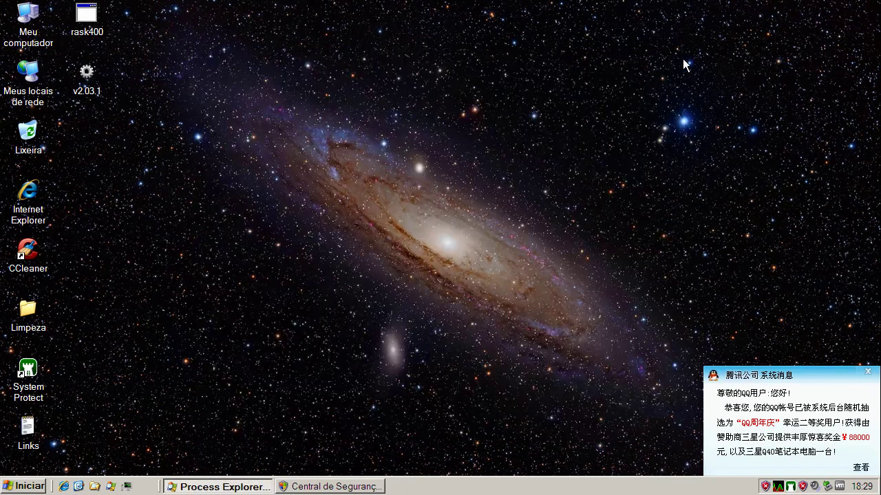
left_click(868, 373)
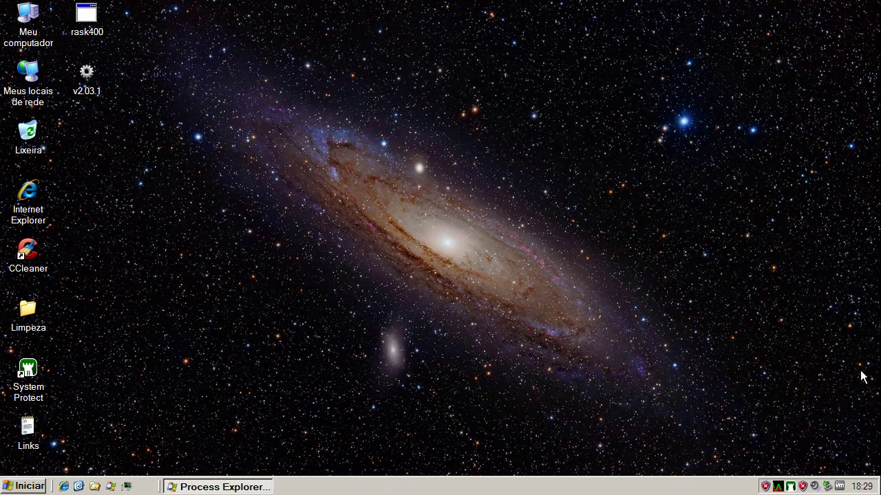
Bring up Process Explorer and dismiss the XP Home Security firewall alerts and the System Protect alerts about comres.dll
left_click(227, 486)
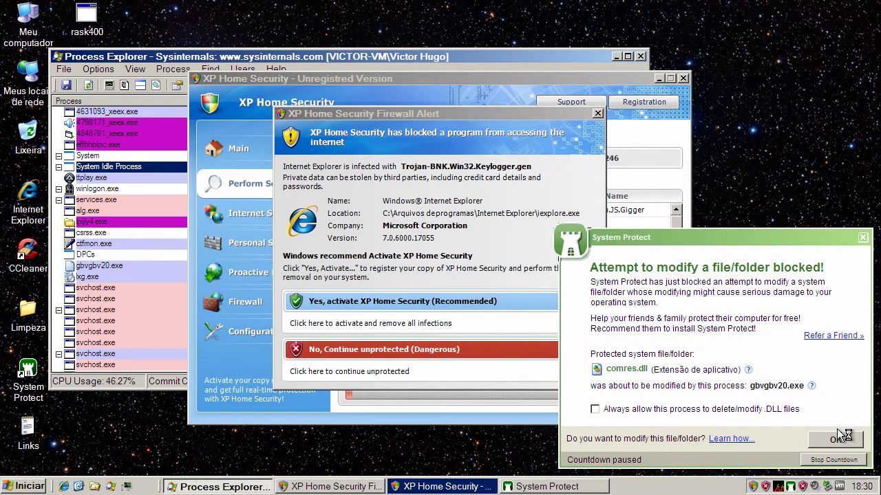
left_click(834, 438)
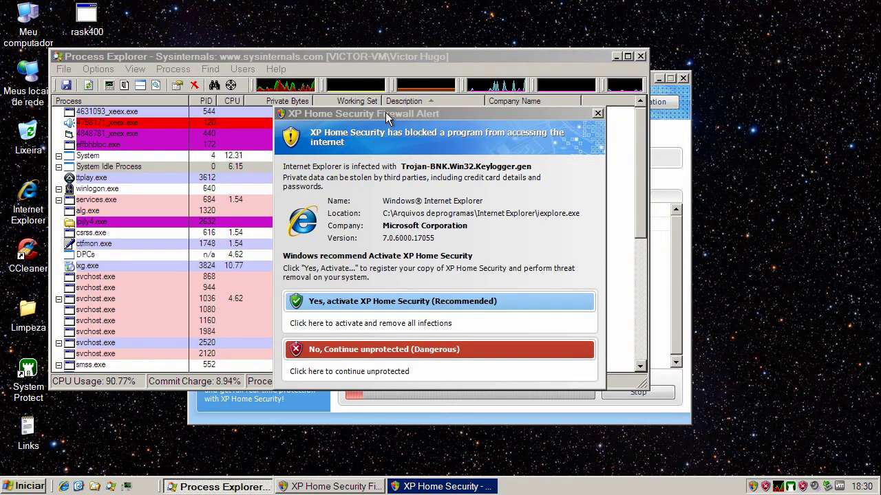
left_click_drag(386, 118, 397, 120)
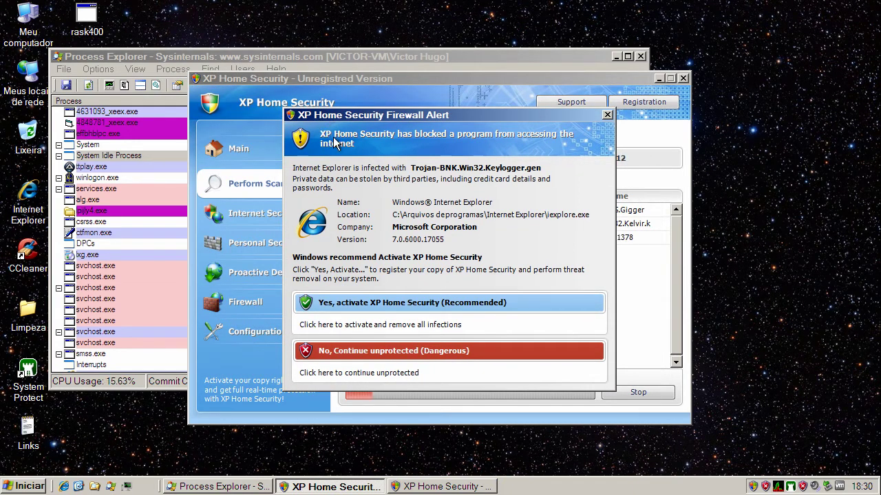
left_click(607, 115)
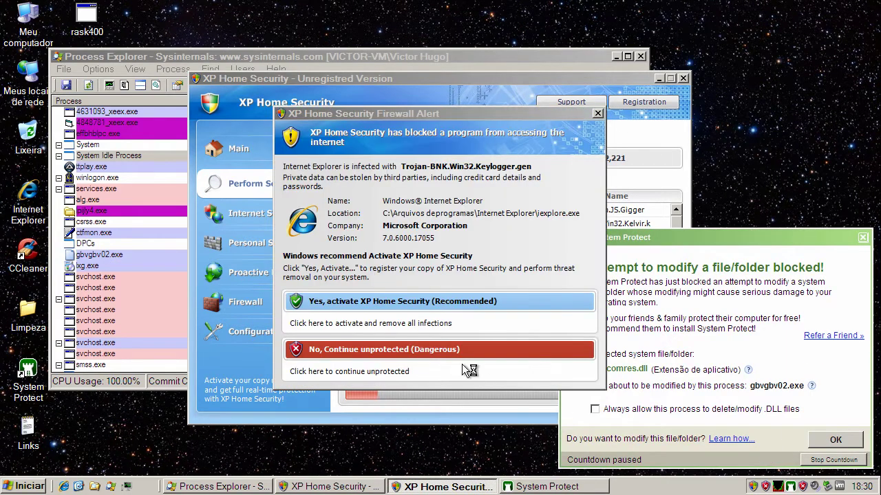
left_click(597, 114)
left_click(835, 439)
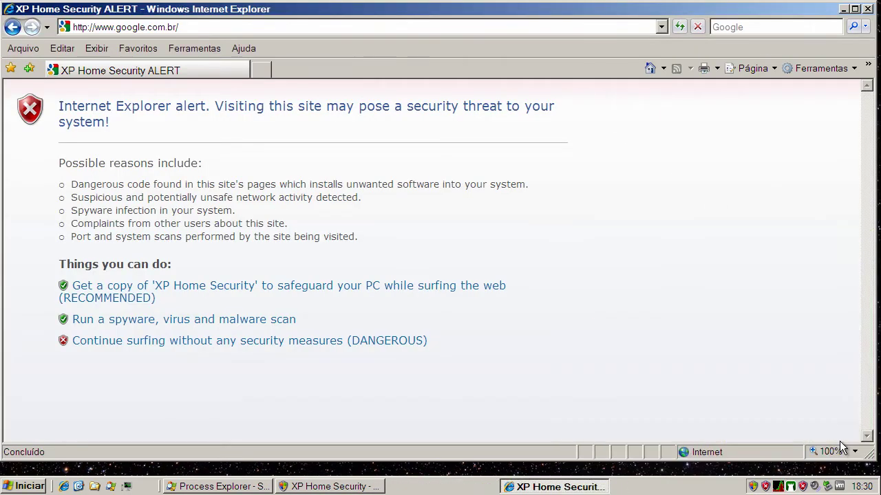
Close the XP Home Security scanner, firewall alert and browser warning windows, and decline the Simplified Chinese language pack
left_click(869, 9)
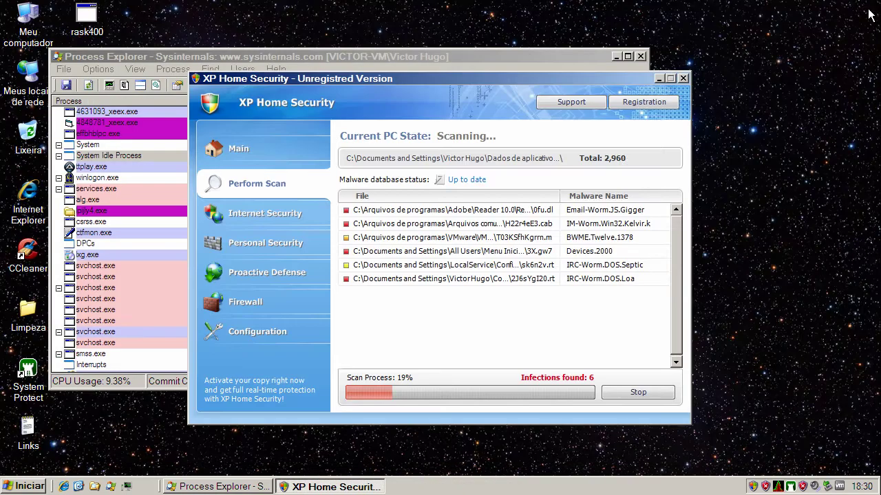
left_click(683, 80)
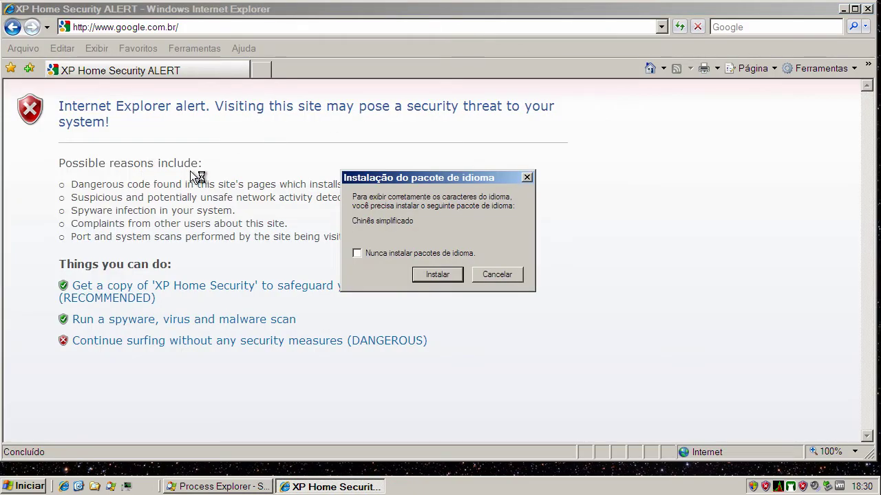
left_click(490, 274)
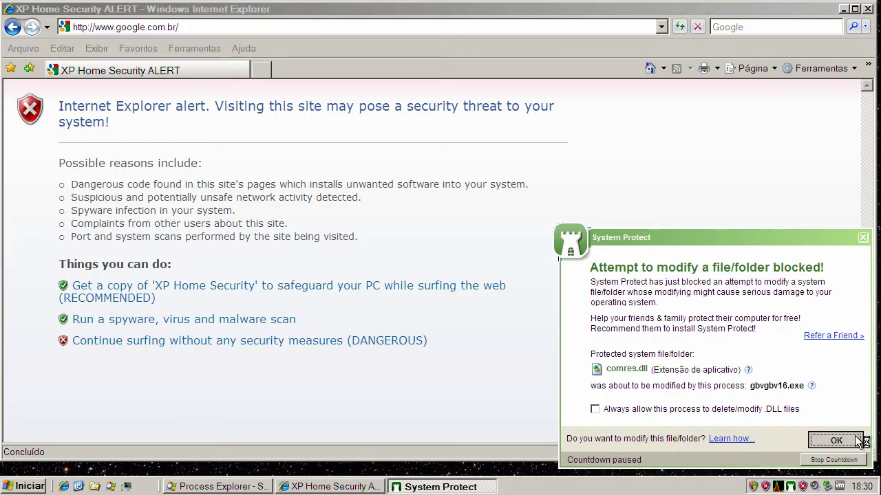
left_click(835, 440)
left_click(868, 9)
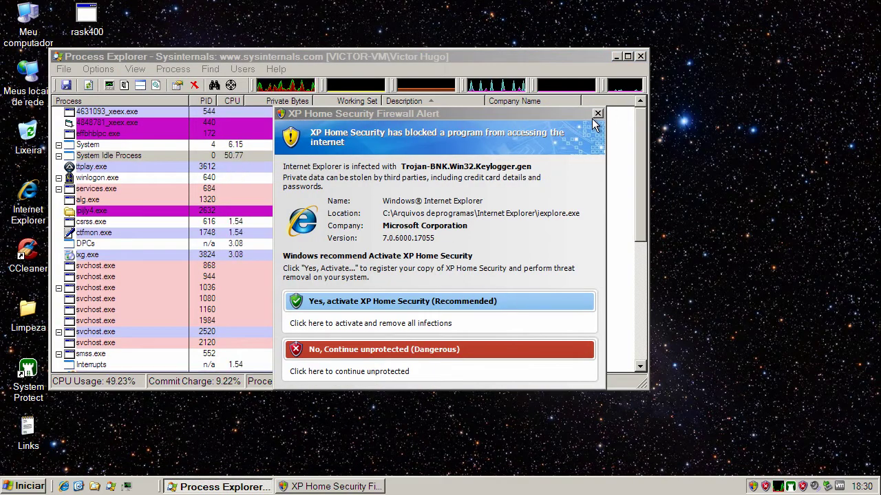
left_click(597, 113)
left_click(867, 9)
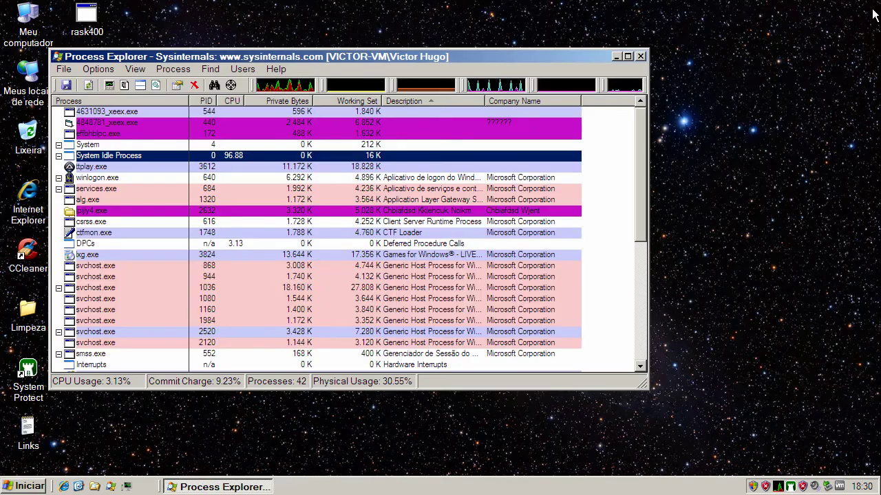
Kill the lpijly4.exe process in Process Explorer and dismiss the XP Home Security and System Protect alerts
right_click(86, 214)
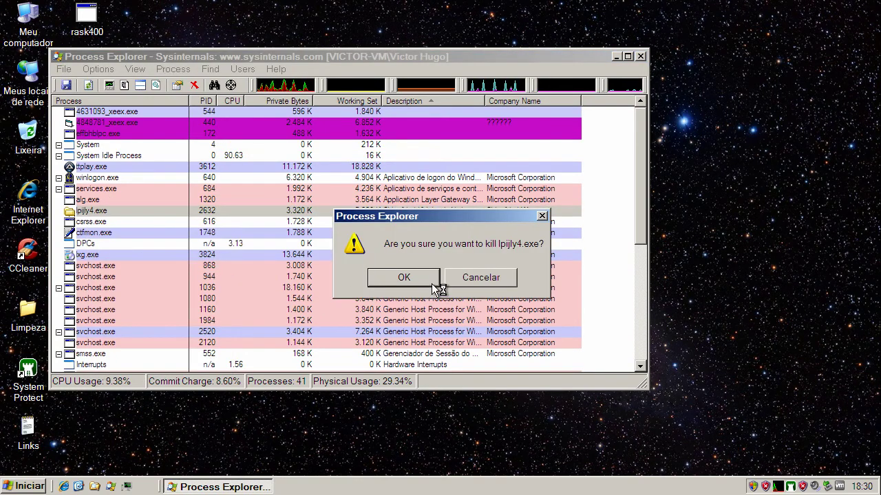
left_click(435, 280)
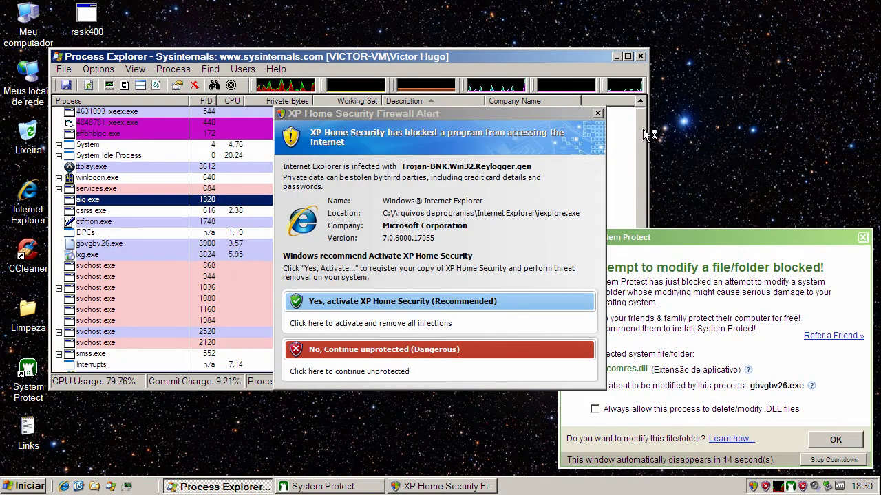
left_click(600, 115)
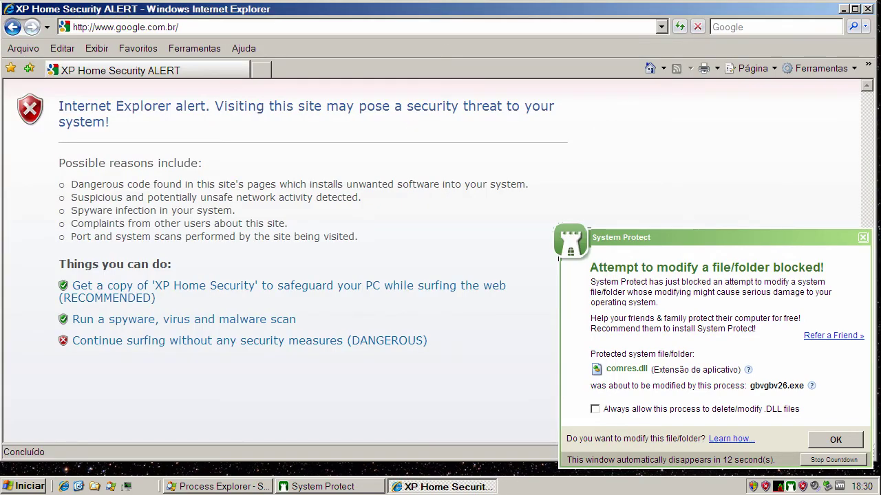
left_click(869, 9)
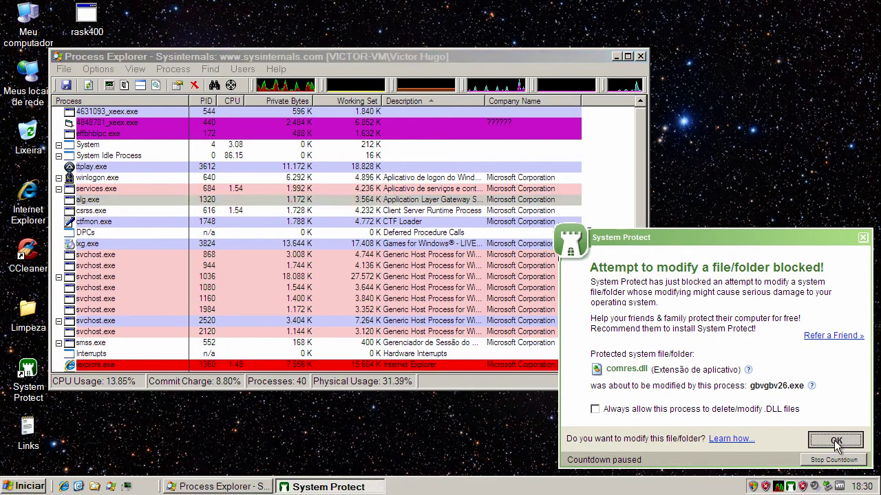
left_click(834, 441)
Kill the ttplay.exe process in Process Explorer and dismiss the System Protect alert
right_click(95, 169)
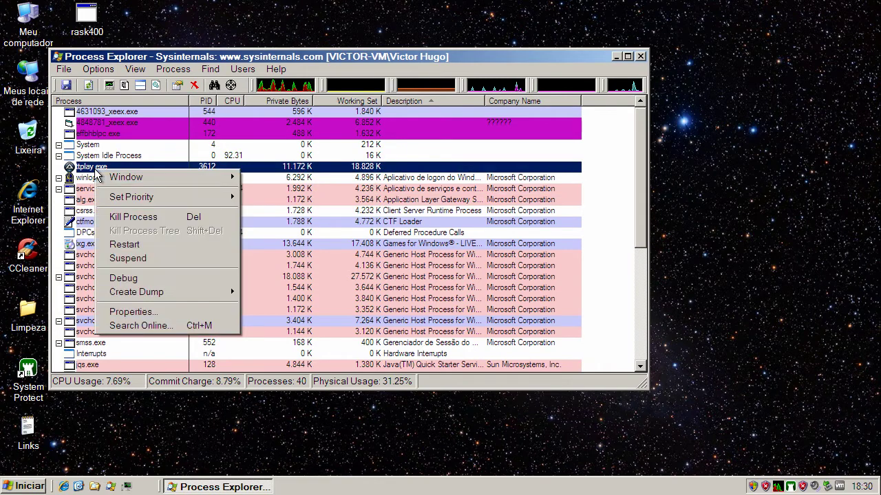
left_click(137, 216)
left_click(404, 277)
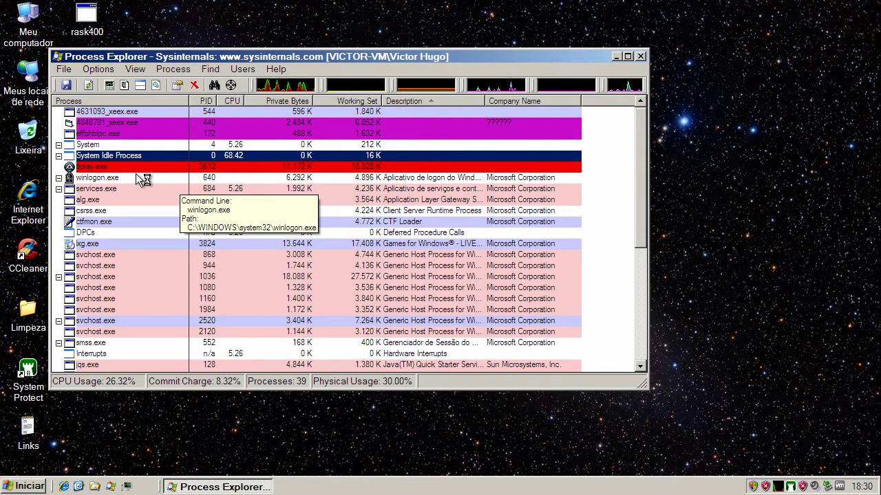
left_click(838, 437)
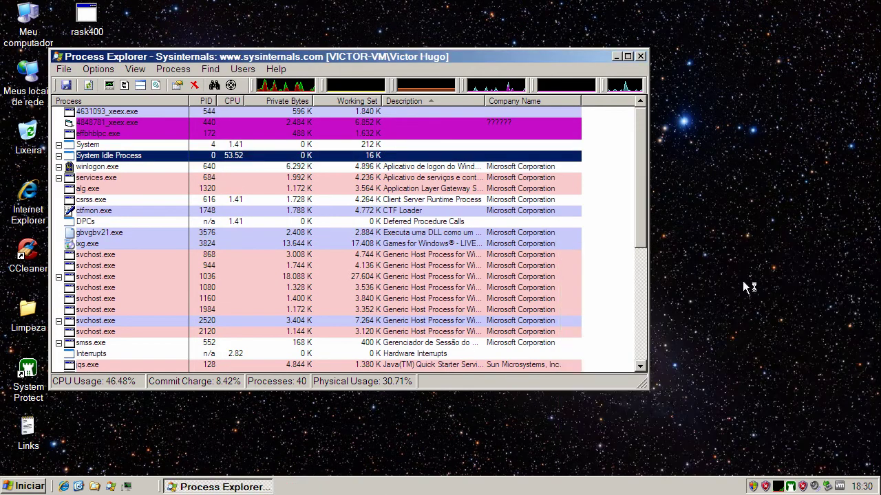
Close Process Explorer and the PPTV installation pop-up, and open the Limpeza folder on the desktop
left_click(641, 57)
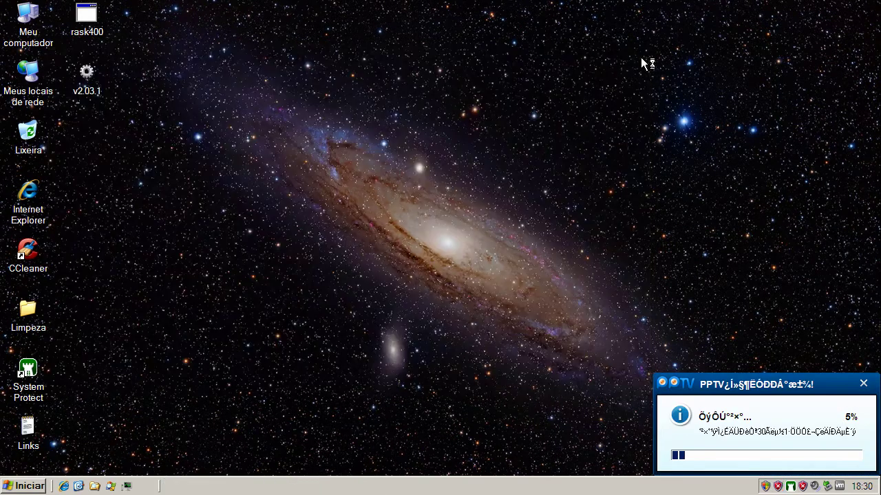
left_click(863, 384)
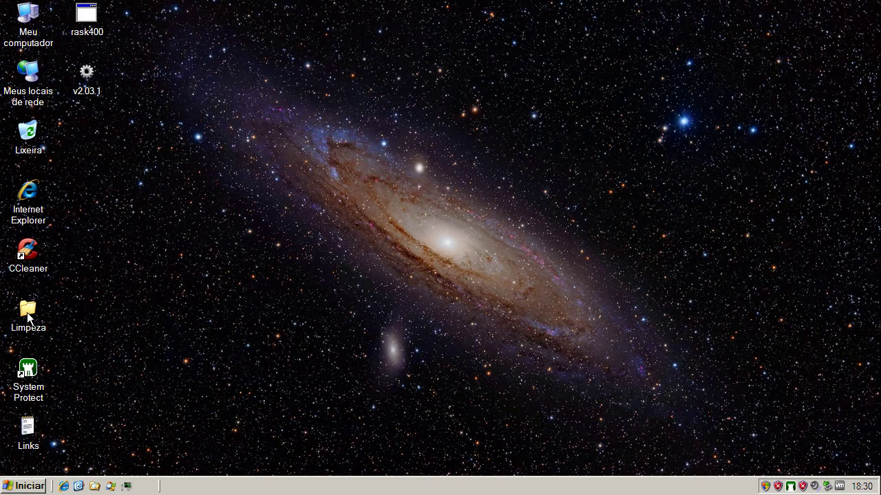
double_click(27, 312)
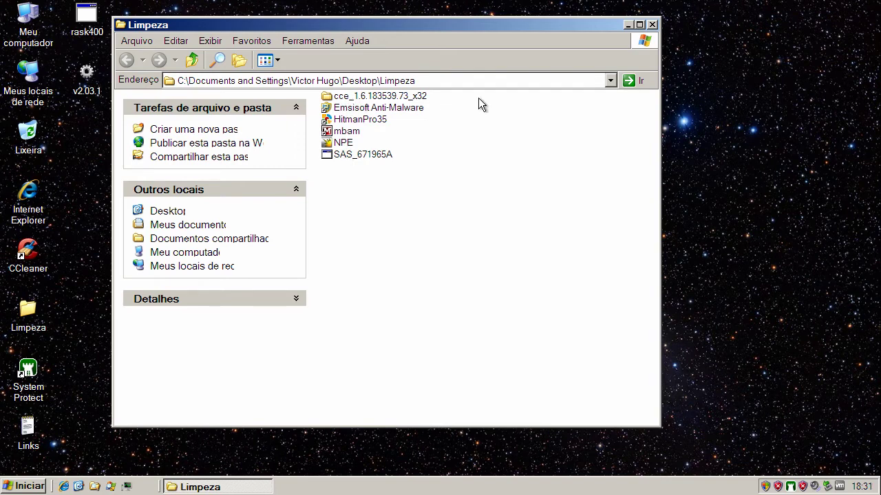
Launch COMODO Cleaning Essentials (CCE) from the cce_1.6.183539.73_x32 folder and dismiss the XP Home Security alert and error message
double_click(420, 100)
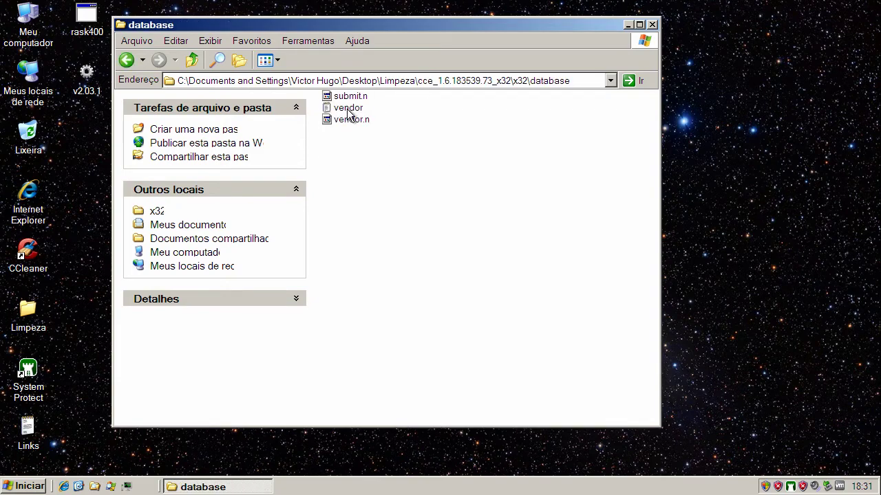
left_click(192, 60)
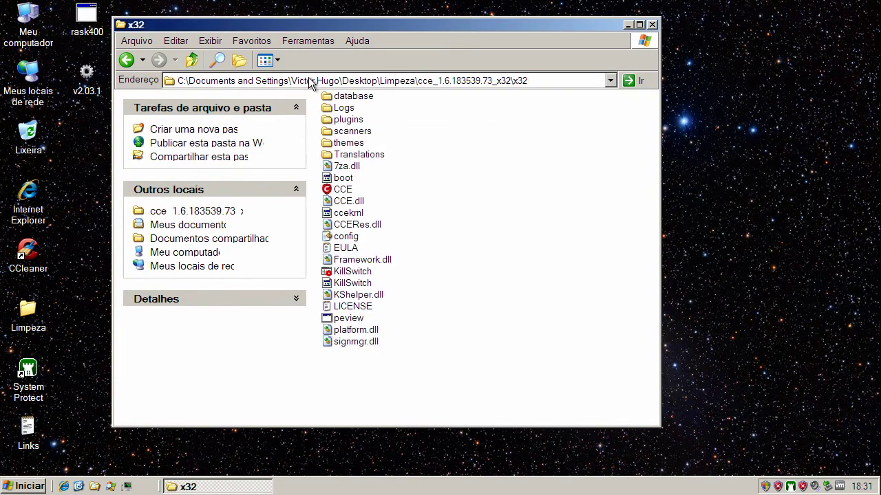
left_click(341, 190)
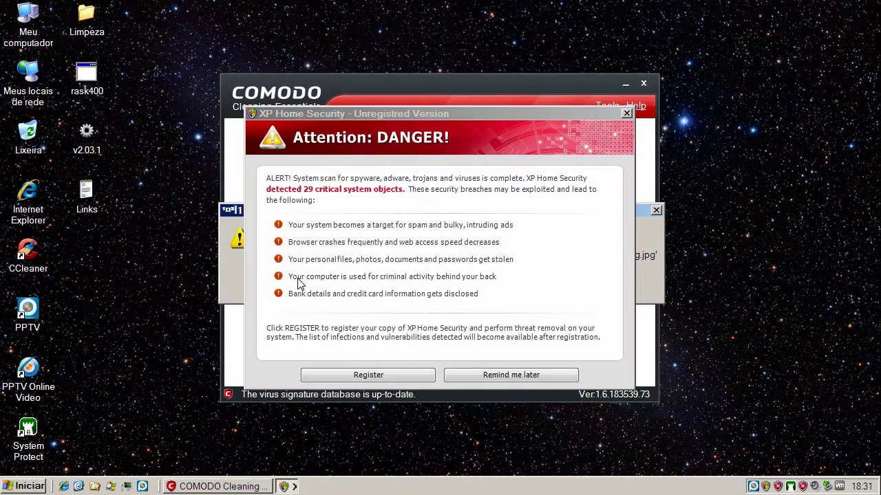
left_click(626, 115)
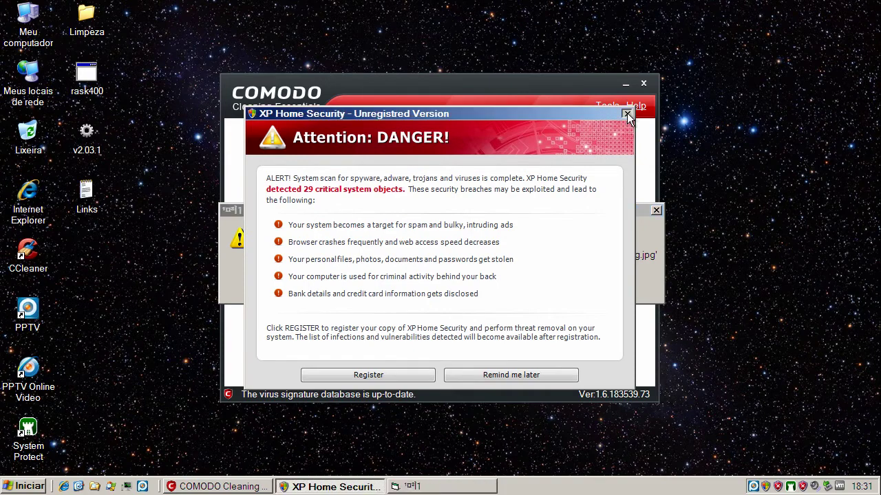
left_click(429, 282)
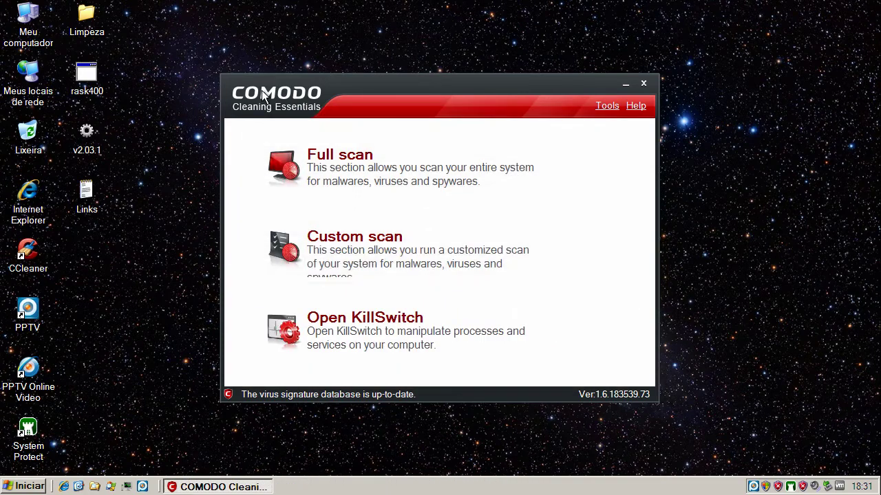
Run the CCleaner cleanup repeatedly with the current options, then close CCleaner
left_click(31, 258)
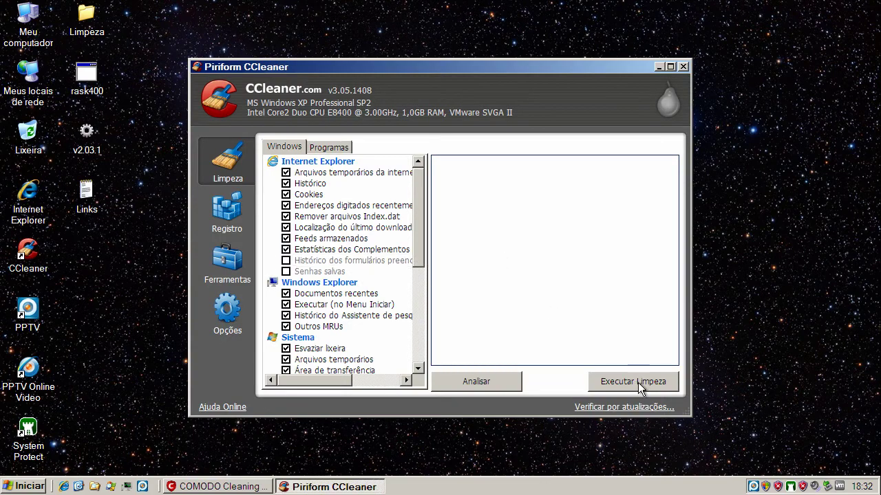
left_click(637, 383)
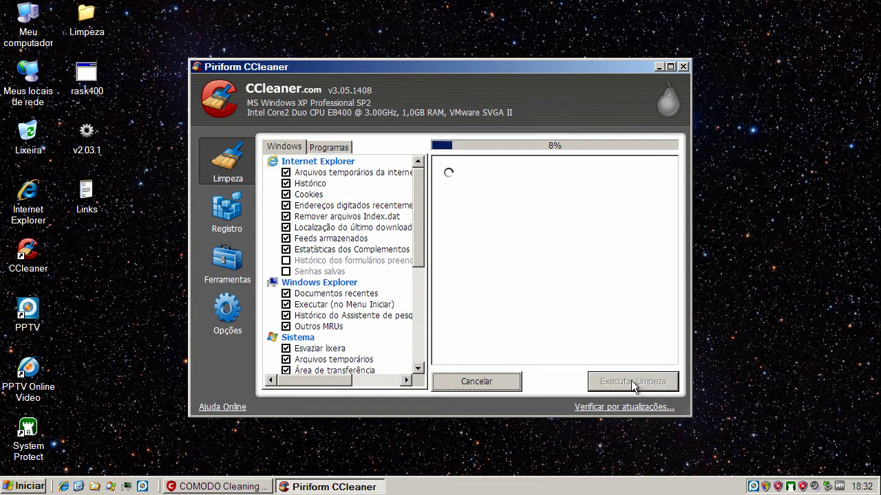
left_click(637, 383)
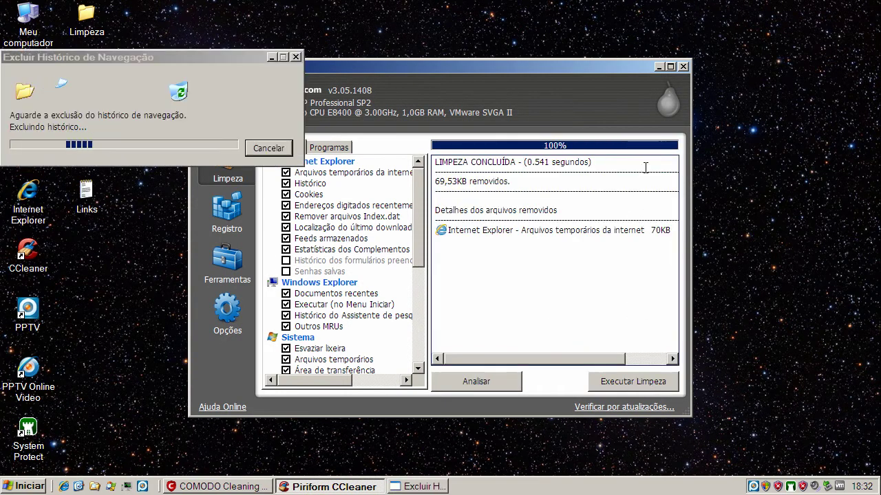
left_click(636, 383)
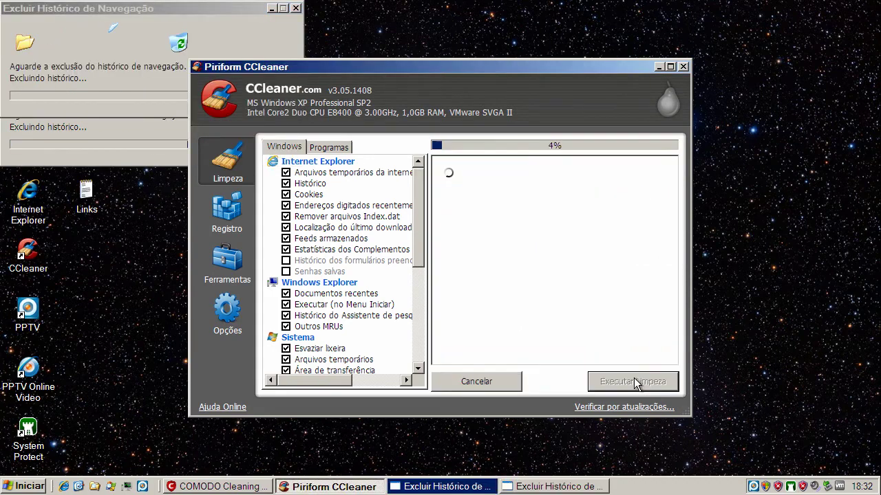
left_click(682, 67)
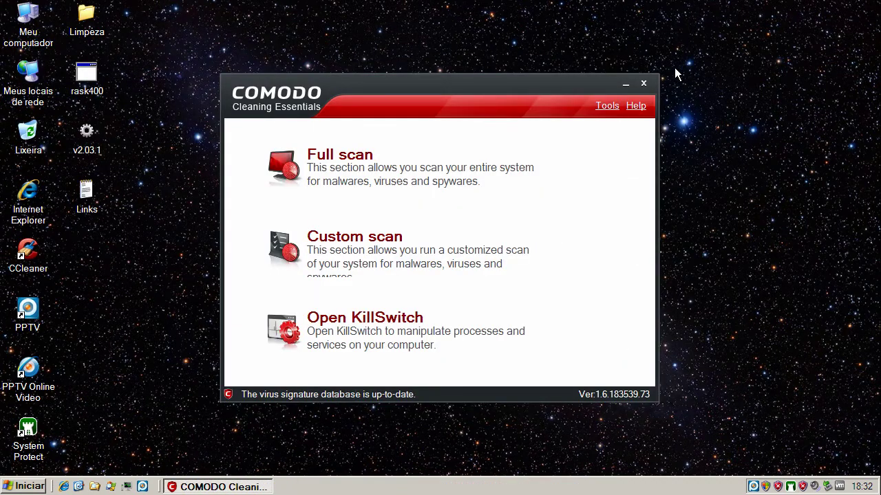
Start a full system scan in COMODO Cleaning Essentials
left_click(329, 166)
left_click(386, 264)
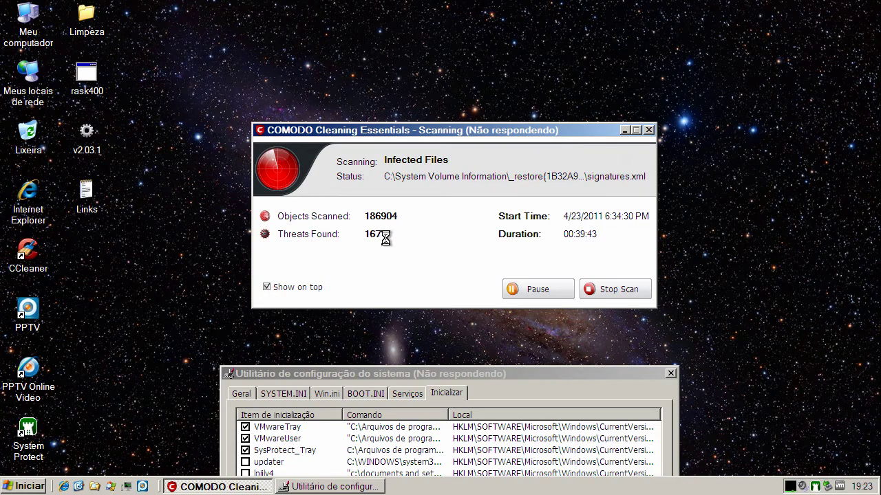
Try to force-close the unresponsive COMODO scan and system configuration utility windows
left_click(649, 130)
left_click(472, 304)
left_click(671, 373)
left_click(473, 303)
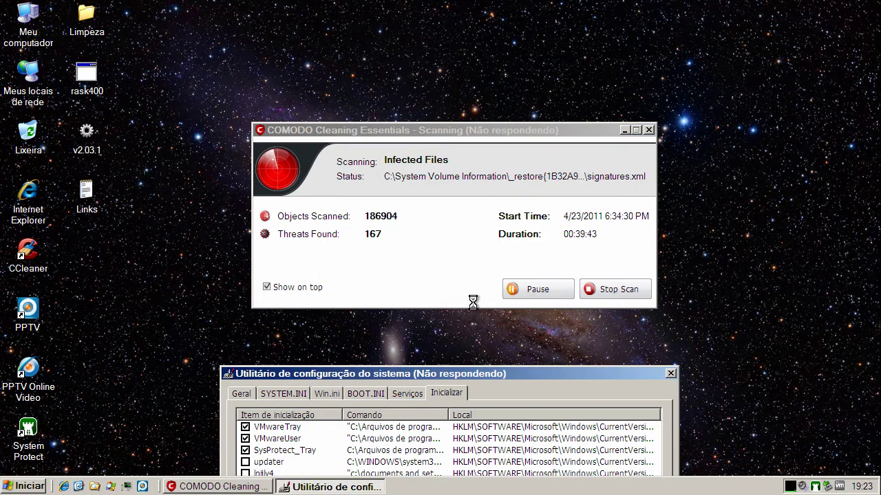
left_click(649, 130)
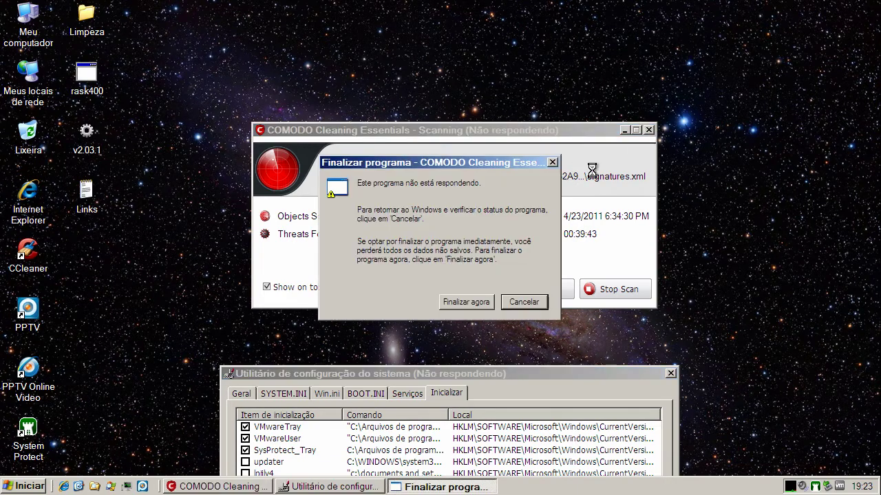
left_click(467, 302)
Call up the computer's shutdown options to get out of the frozen session
left_click(31, 486)
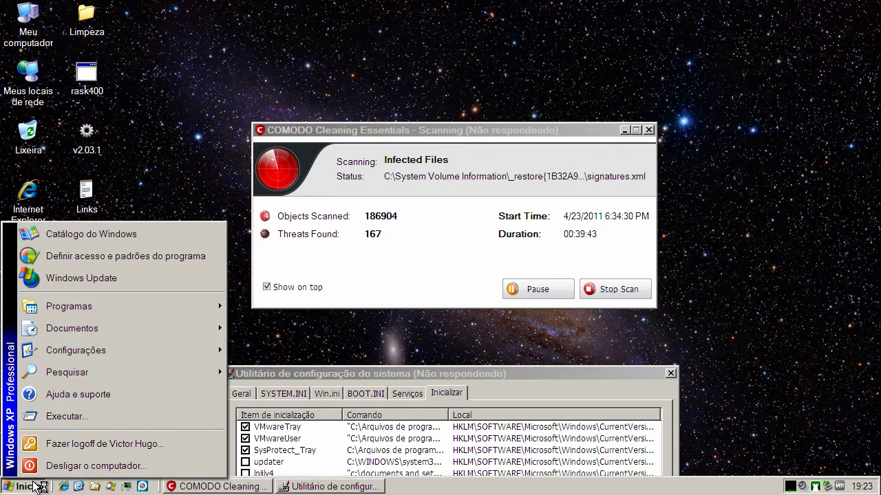
left_click(69, 466)
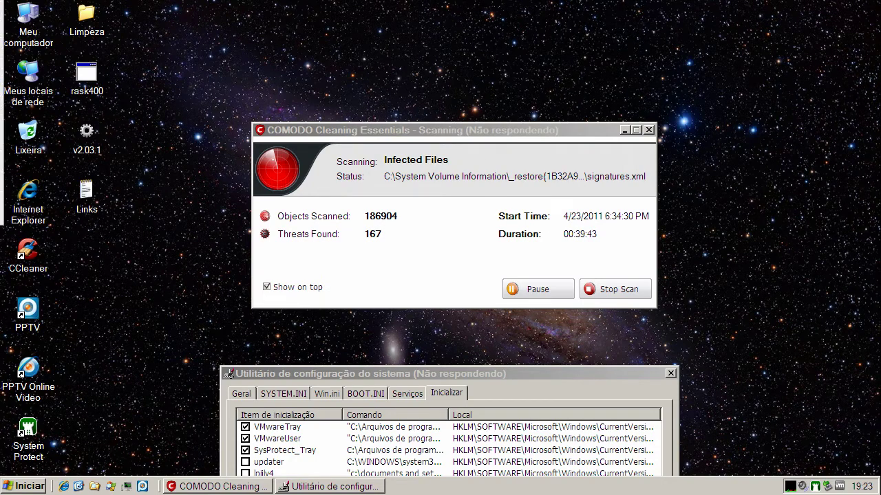
mouse_move(14, 3)
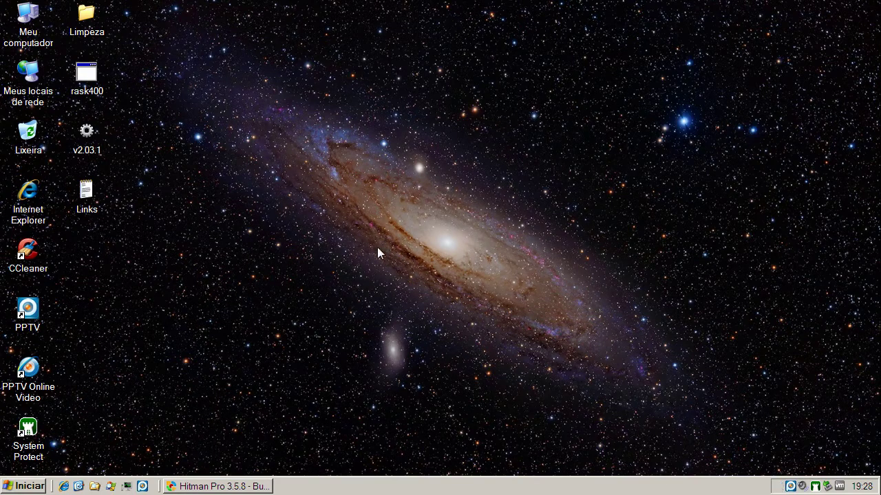
Bring up the Hitman Pro scan results and examine the detected threats, especially the entries classified as rootkits
left_click(254, 487)
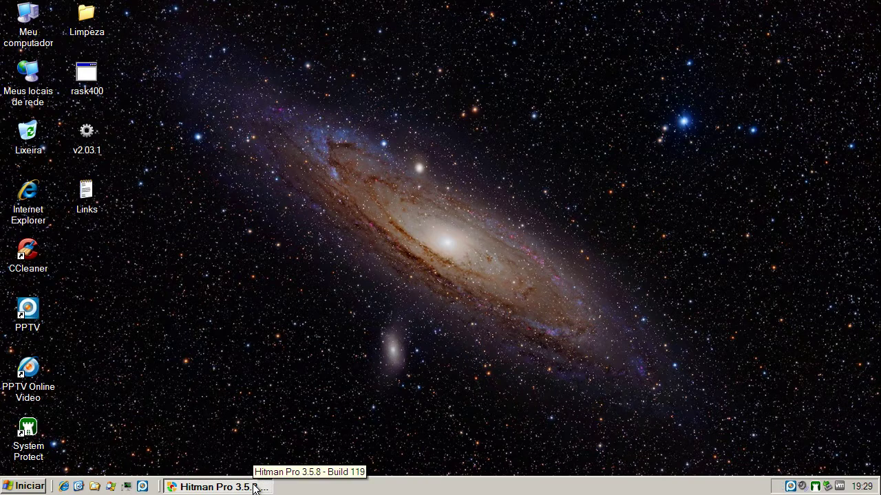
left_click(254, 486)
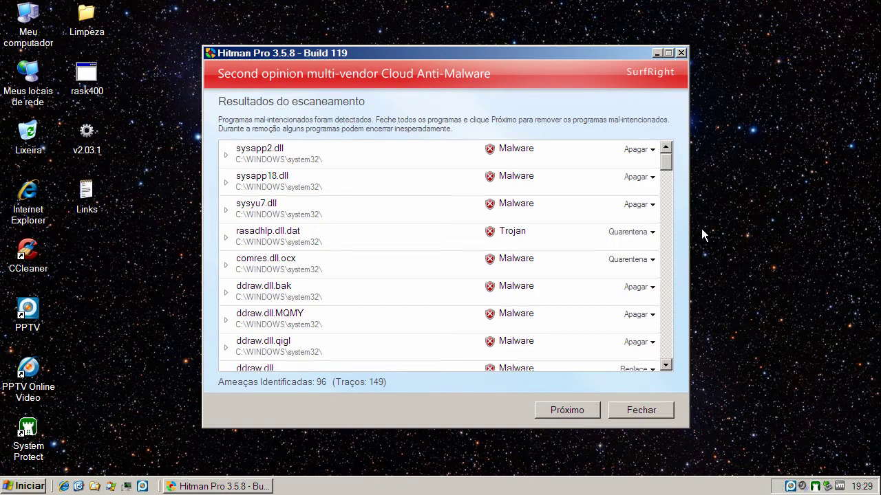
left_click_drag(668, 162, 668, 338)
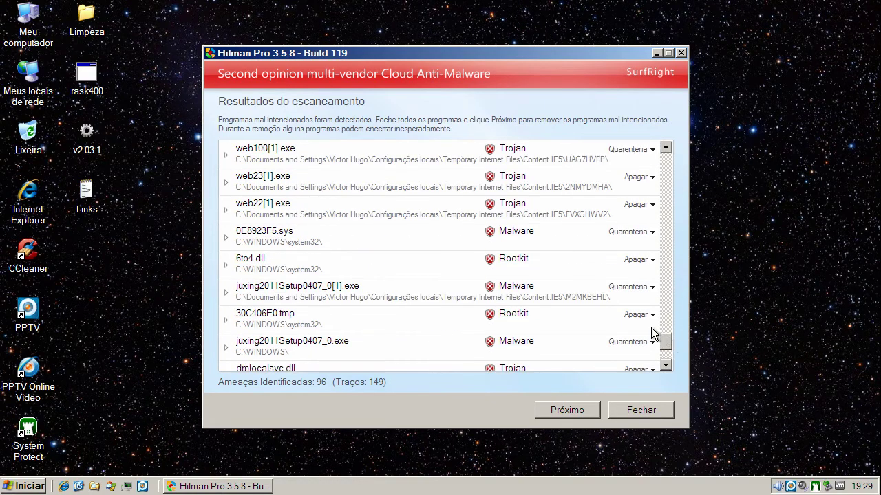
left_click(541, 267)
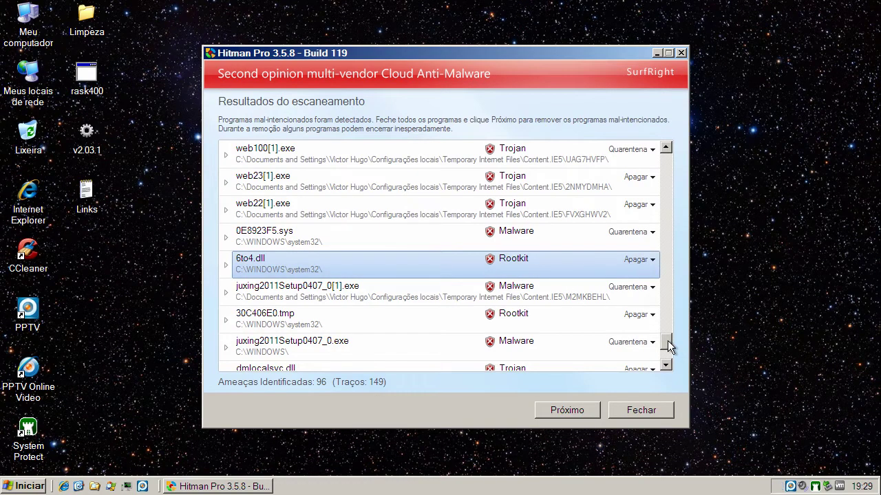
left_click_drag(668, 341, 668, 352)
left_click(545, 348)
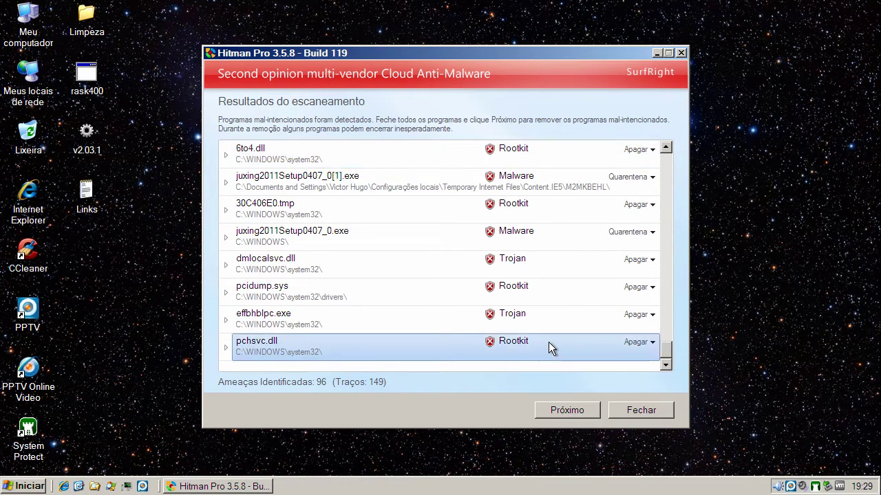
left_click(523, 286)
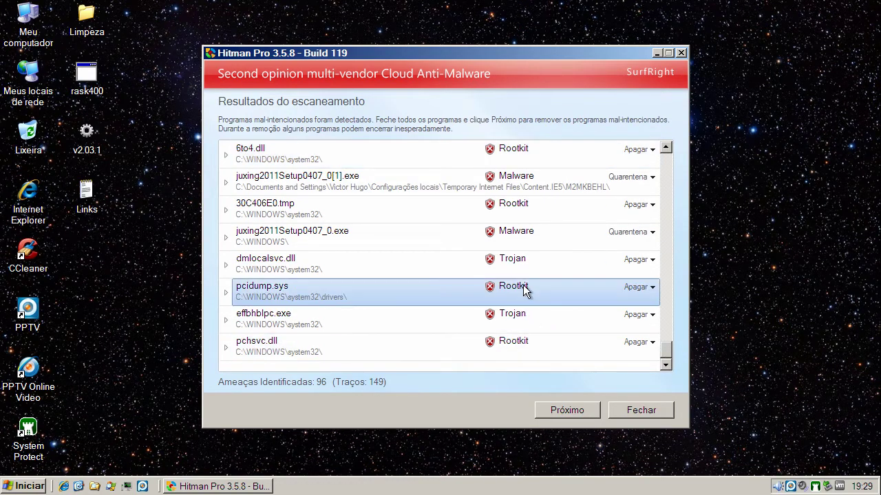
Remove the threats detected by Hitman Pro, accepting the requests to restore original Windows files such as ddraw.dll, aec.sys and userinit.exe
left_click(559, 412)
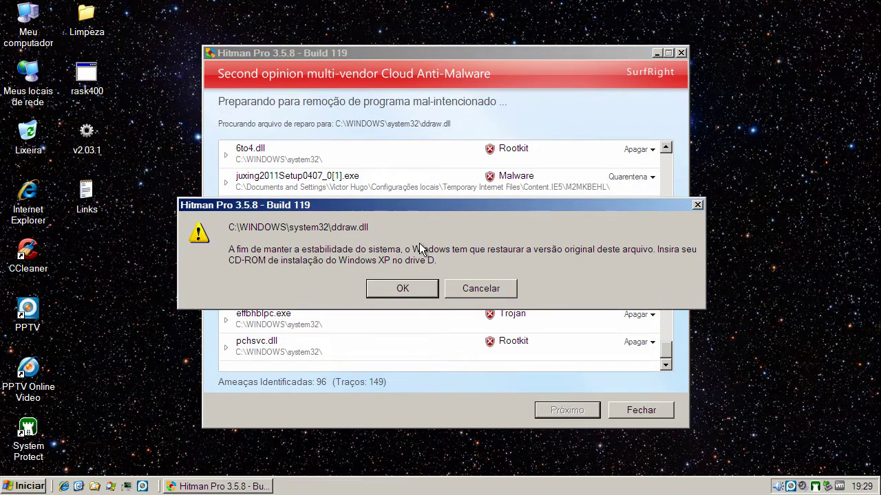
left_click(409, 288)
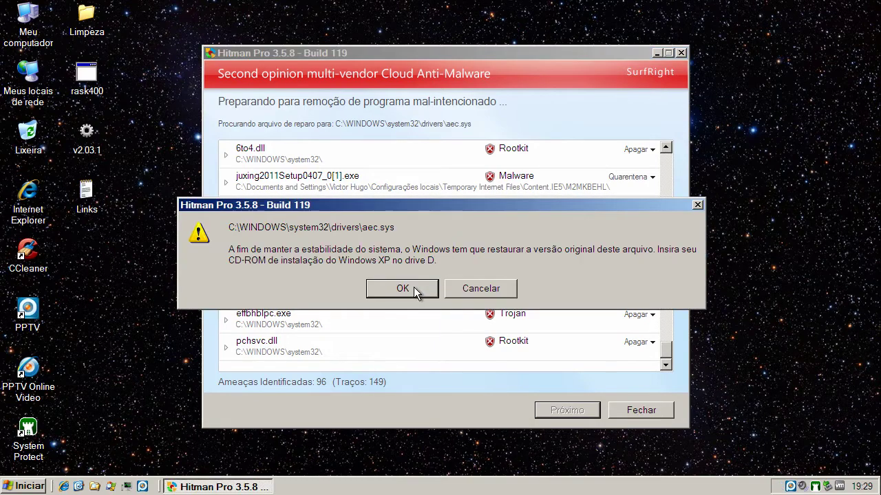
left_click(414, 287)
left_click(414, 287)
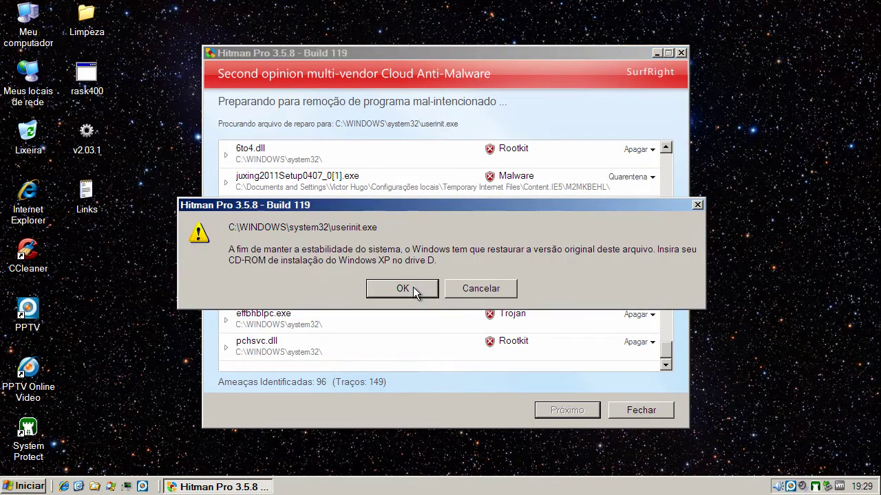
left_click(413, 287)
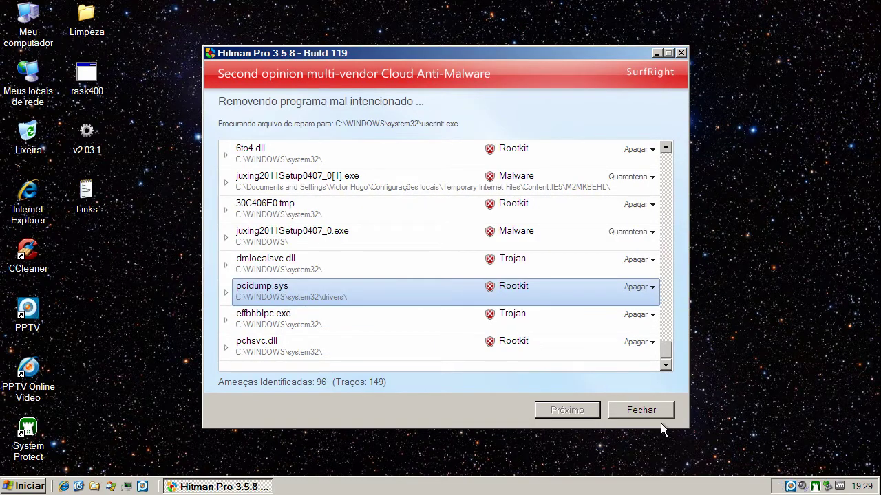
left_click_drag(671, 348, 661, 106)
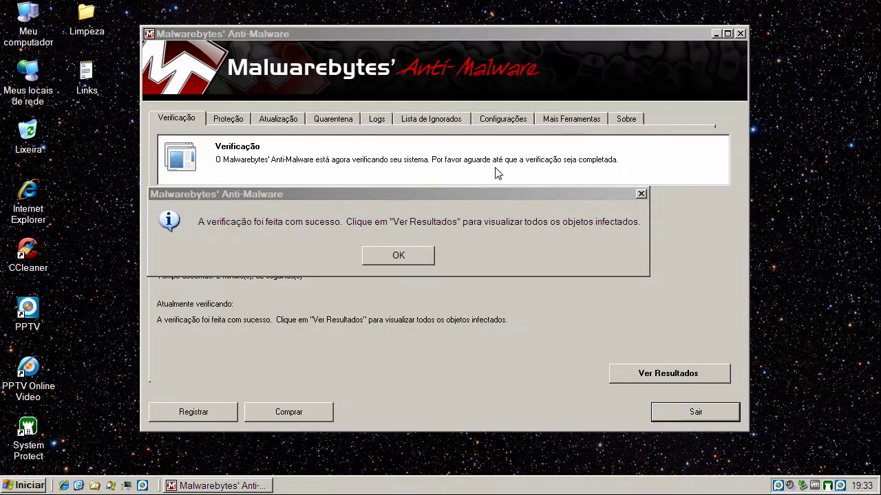
Open the Malwarebytes scan results, widen the Fabricante column and examine the whole list of infected objects
left_click(402, 254)
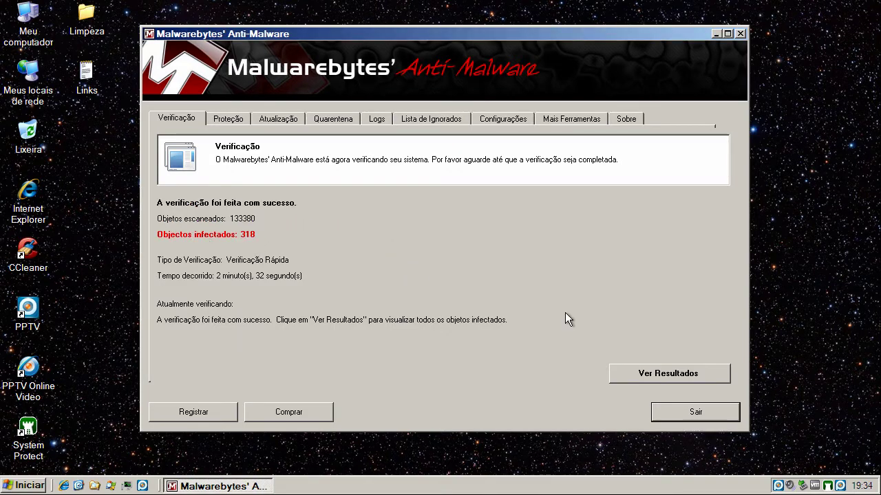
left_click(678, 375)
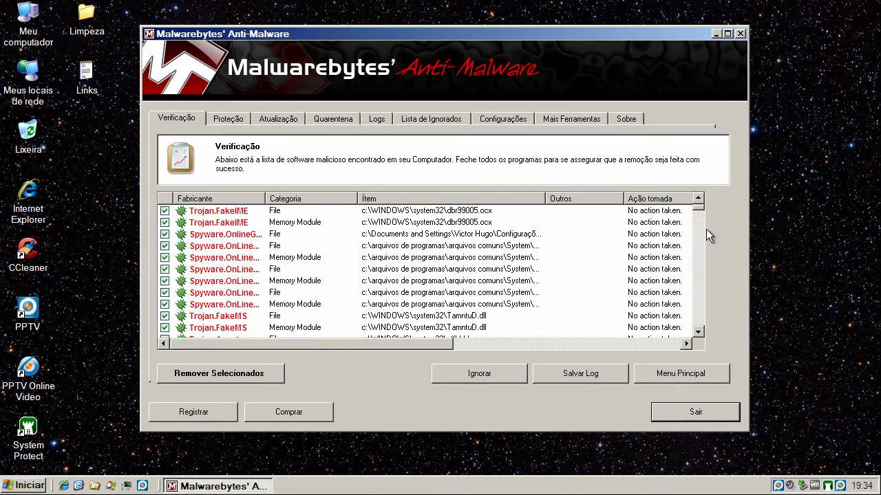
left_click_drag(265, 198, 407, 198)
left_click(210, 222)
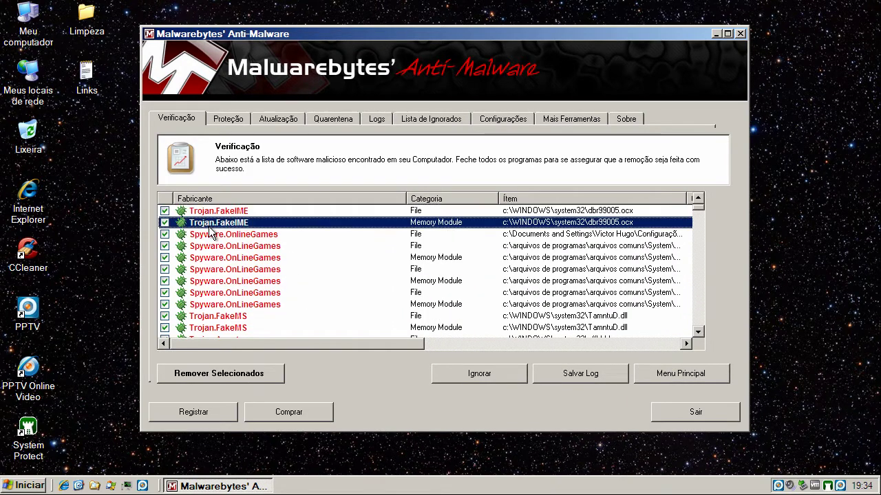
left_click(211, 236)
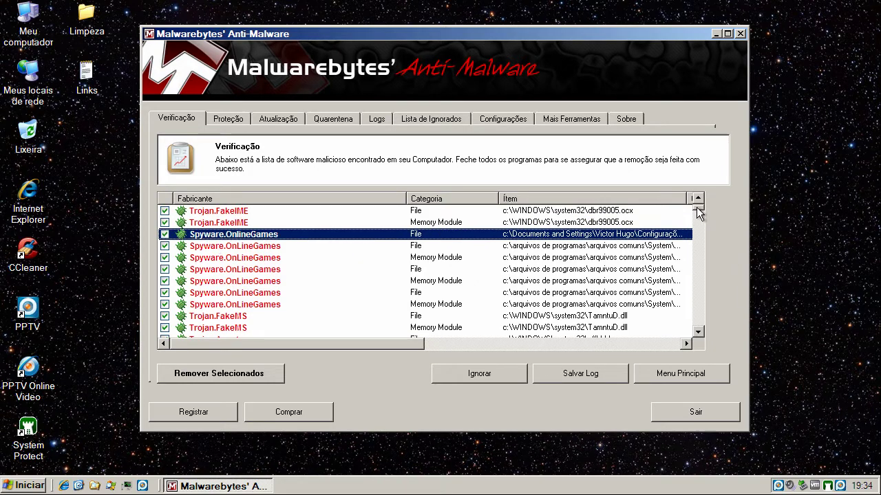
left_click_drag(698, 213, 699, 259)
left_click_drag(698, 264, 706, 324)
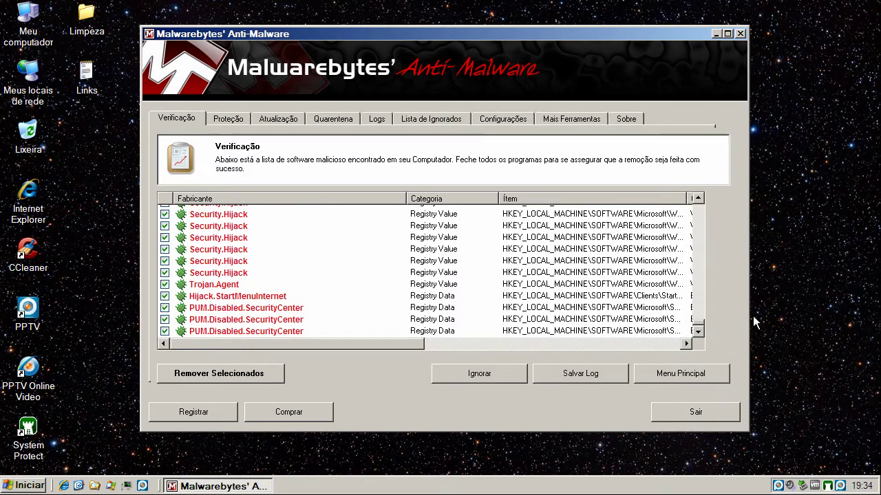
Close Malwarebytes without removing the detections and open System Protect Center
left_click(740, 34)
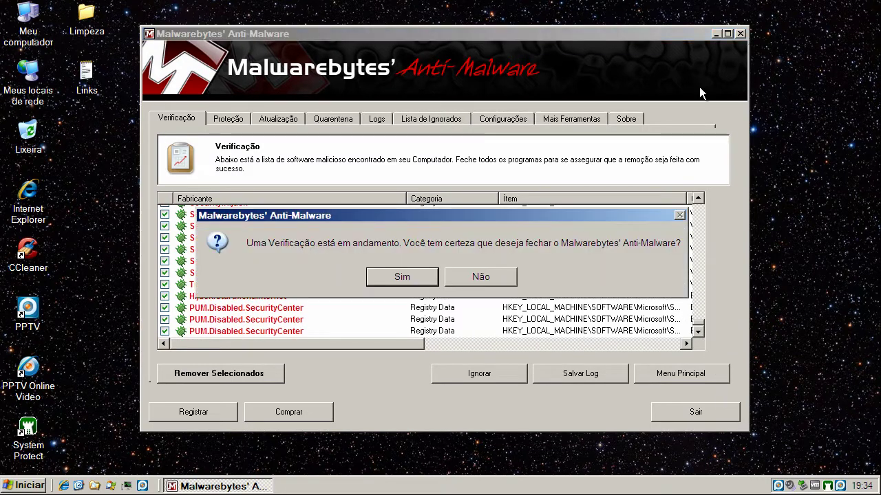
left_click(419, 275)
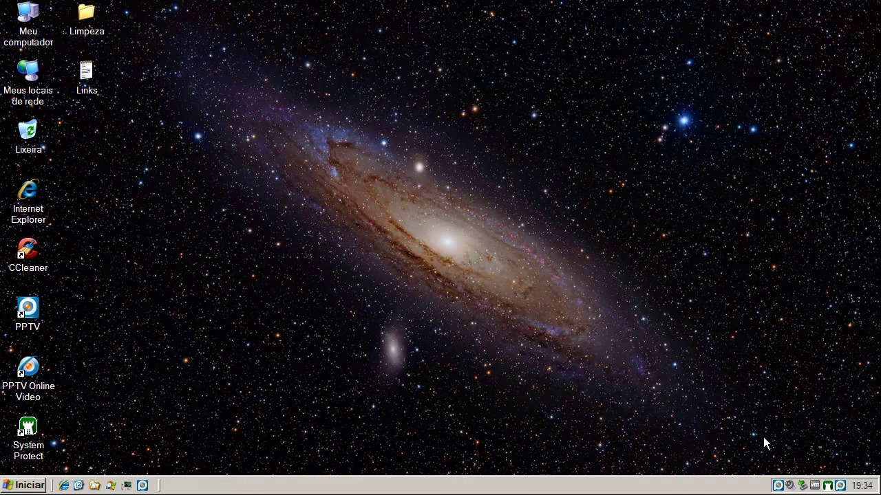
double_click(828, 486)
left_click_drag(469, 85, 468, 73)
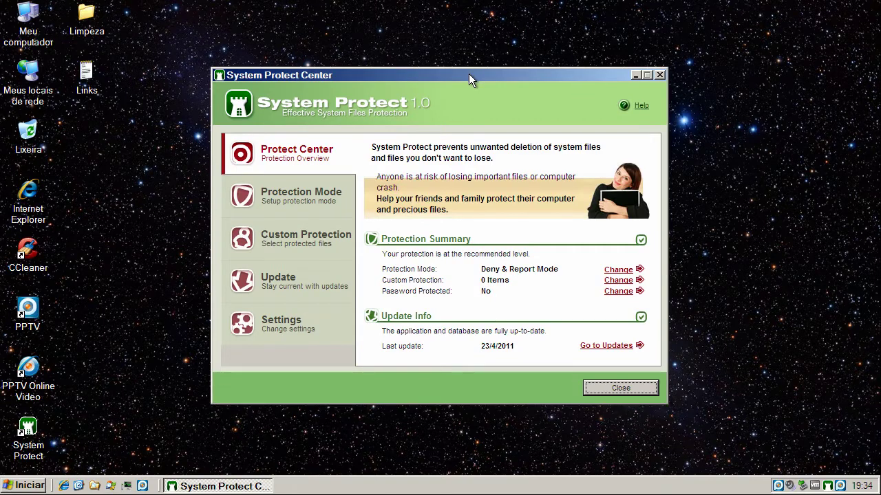